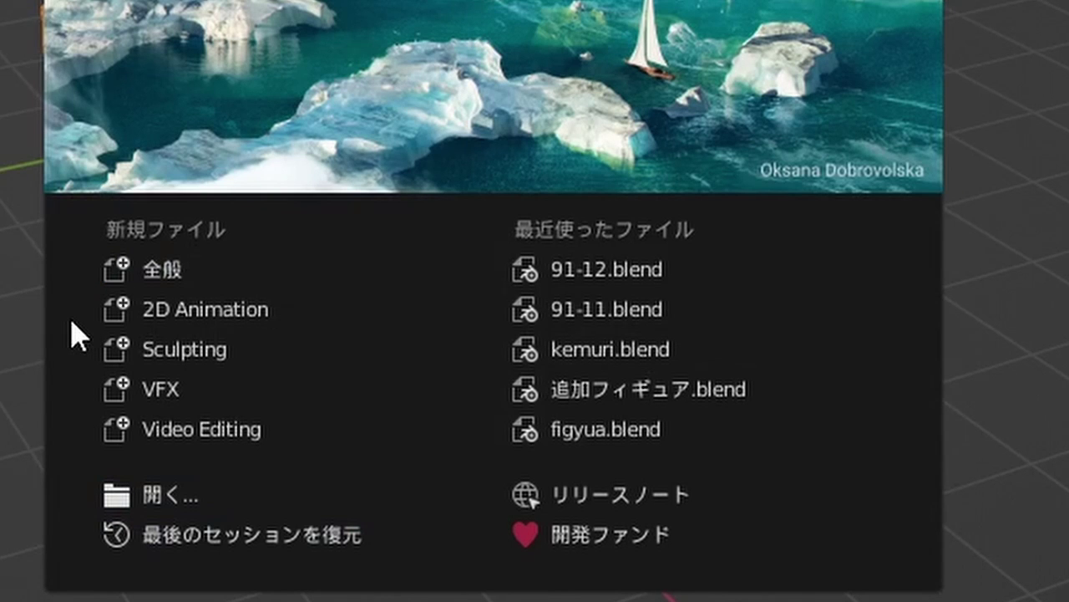
# Create a new 2D Animation file and zoom out from the camera frame.
pyautogui.click(259, 311)
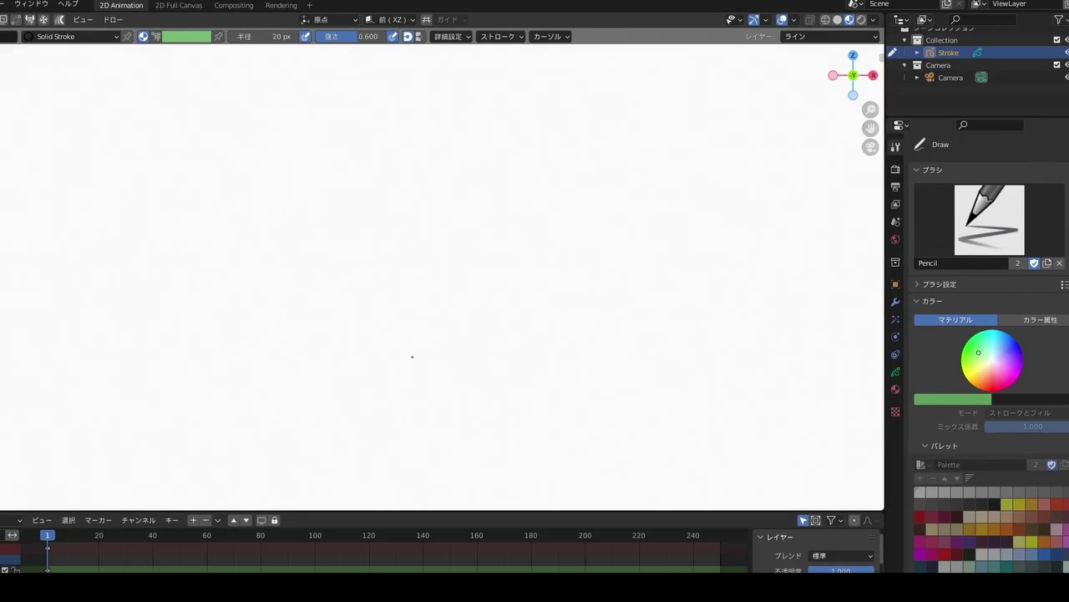
pyautogui.scroll(-2, 493, 320)
pyautogui.scroll(-1, 515, 313)
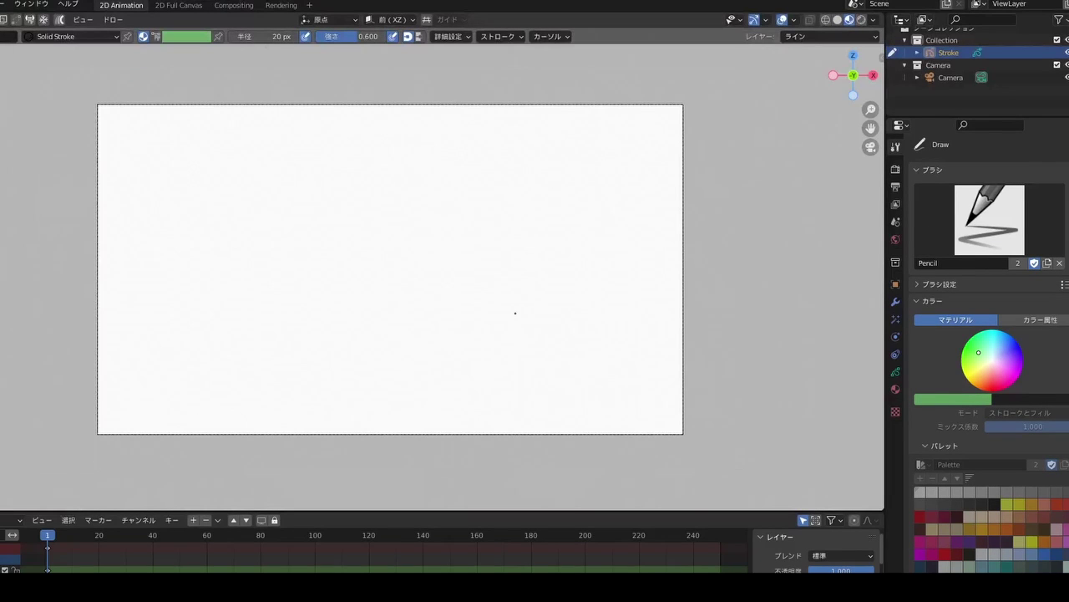
pyautogui.scroll(-1, 515, 313)
pyautogui.scroll(-1, 516, 313)
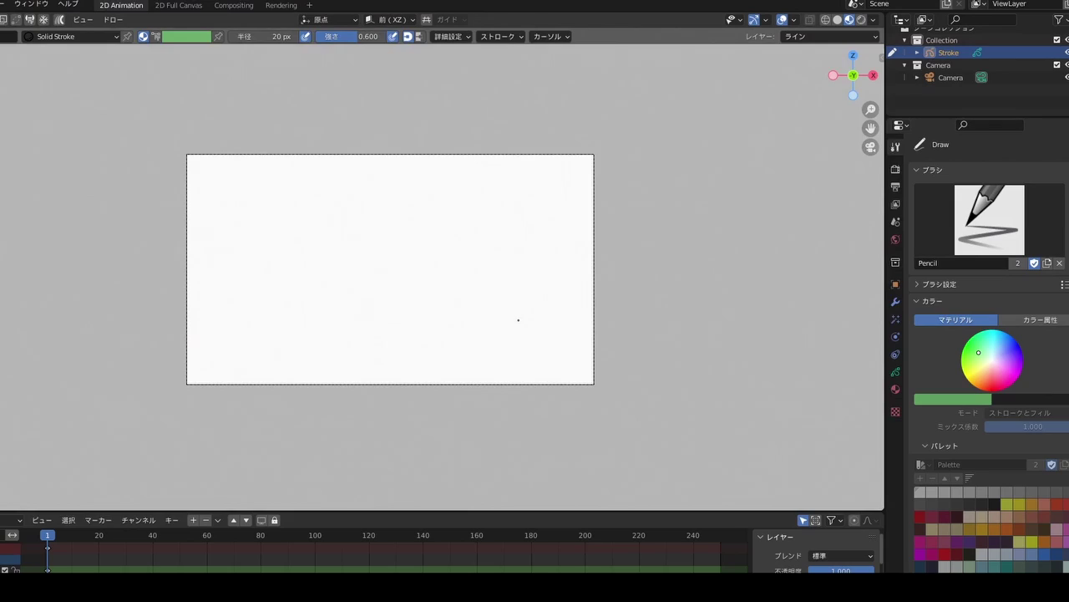
# Orbit onto the grid, return to camera view, and bring up the File menu.
pyautogui.moveTo(518, 320)
pyautogui.mouseDown(button='middle')
pyautogui.moveTo(490, 341)
pyautogui.moveTo(435, 282)
pyautogui.moveTo(473, 281)
pyautogui.moveTo(442, 339)
pyautogui.moveTo(480, 340)
pyautogui.mouseUp(button='middle')
pyautogui.scroll(-2, 473, 281)
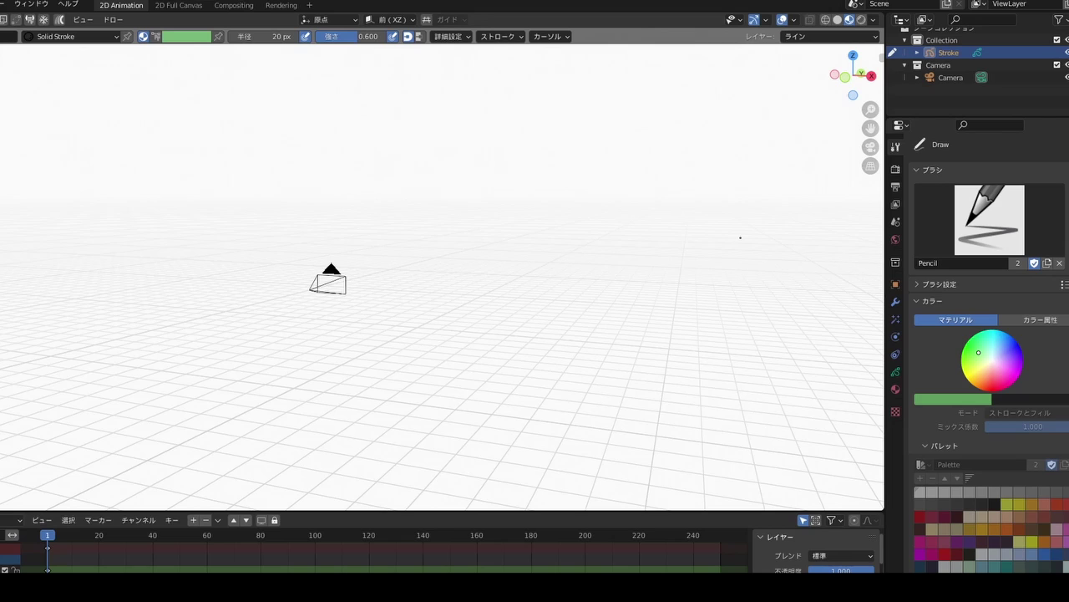
pyautogui.press('KP_0')
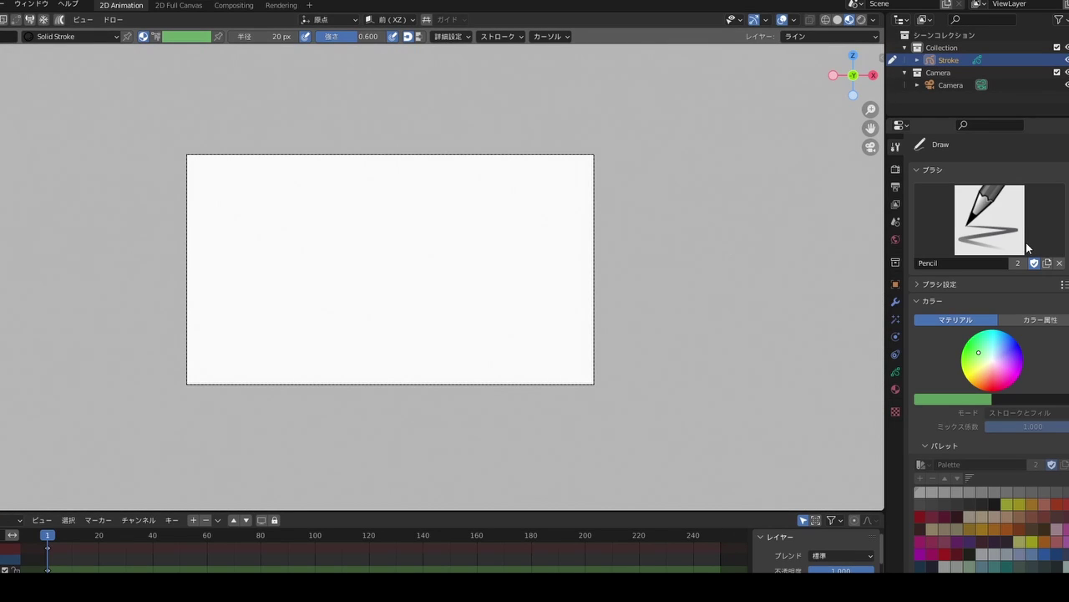
pyautogui.click(1054, 234)
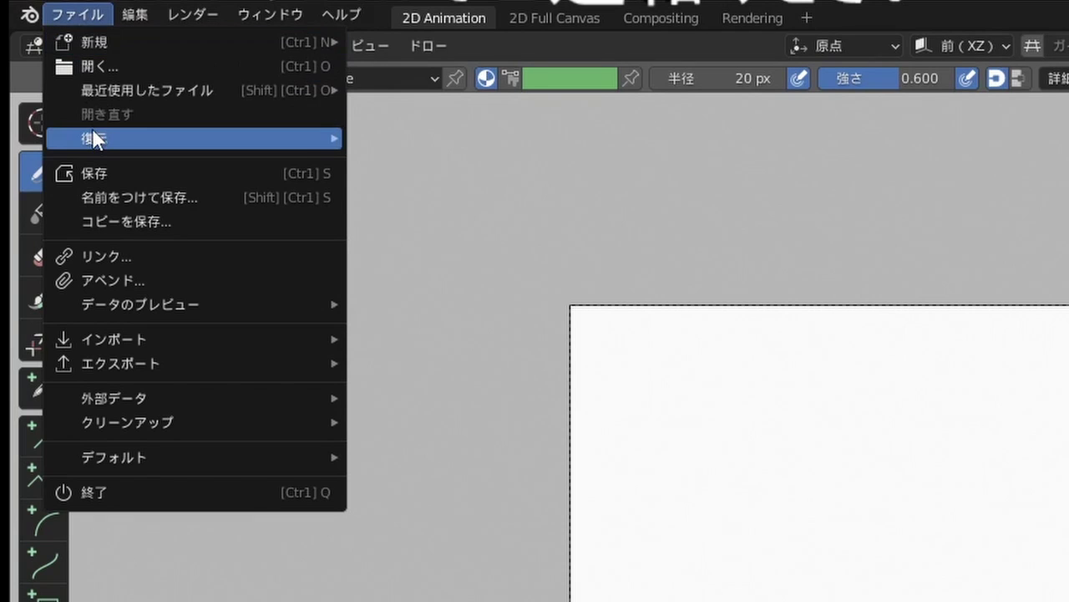
pyautogui.moveTo(97, 139)
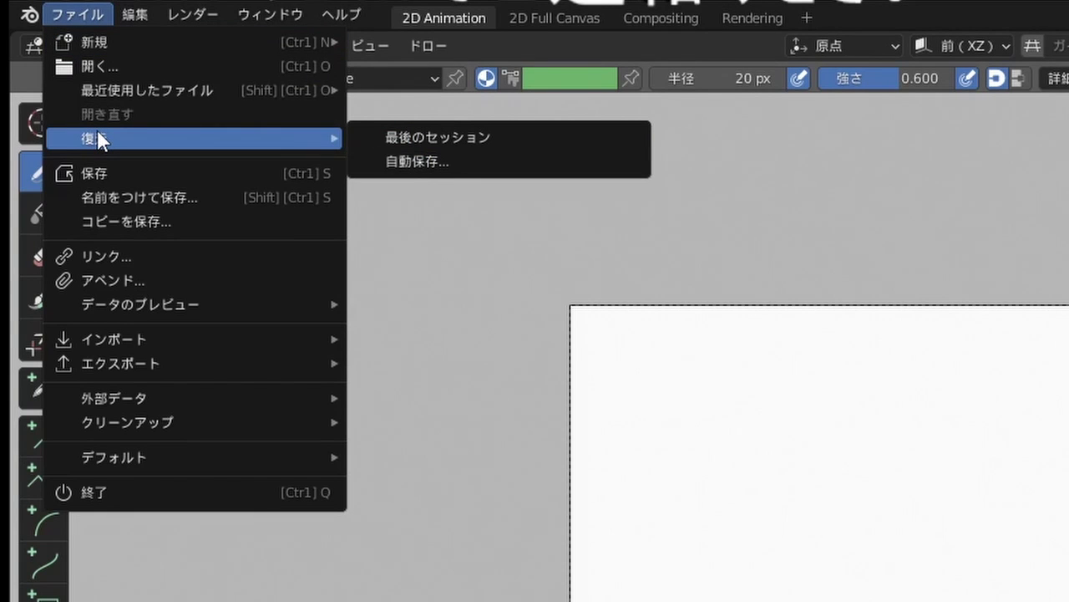
# Append from the brush pack .blend in the blender custom brush folder, opening its Brush folder.
pyautogui.click(206, 282)
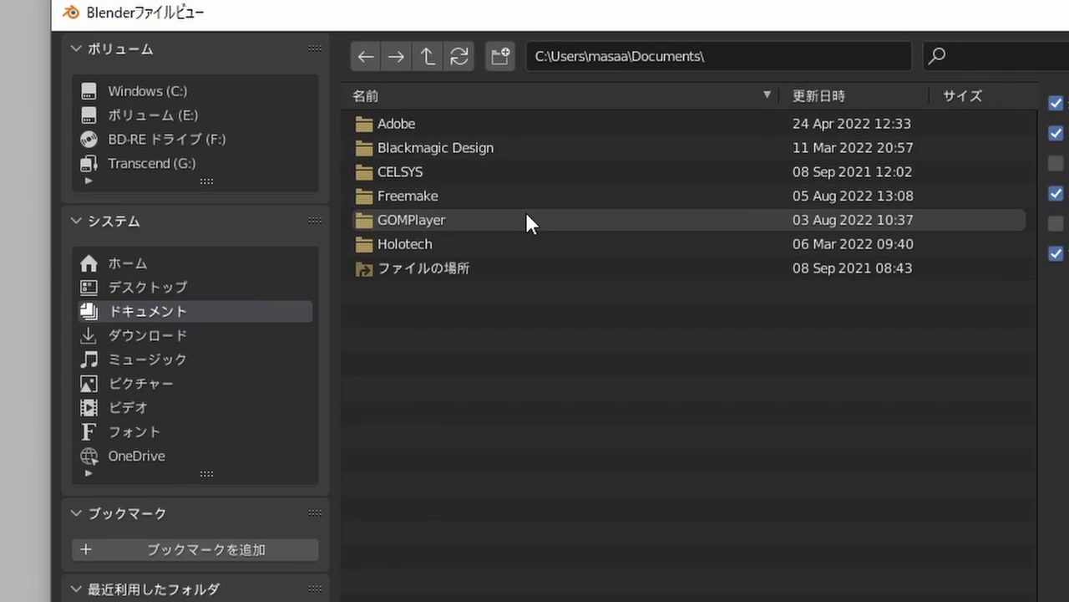
pyautogui.click(473, 125)
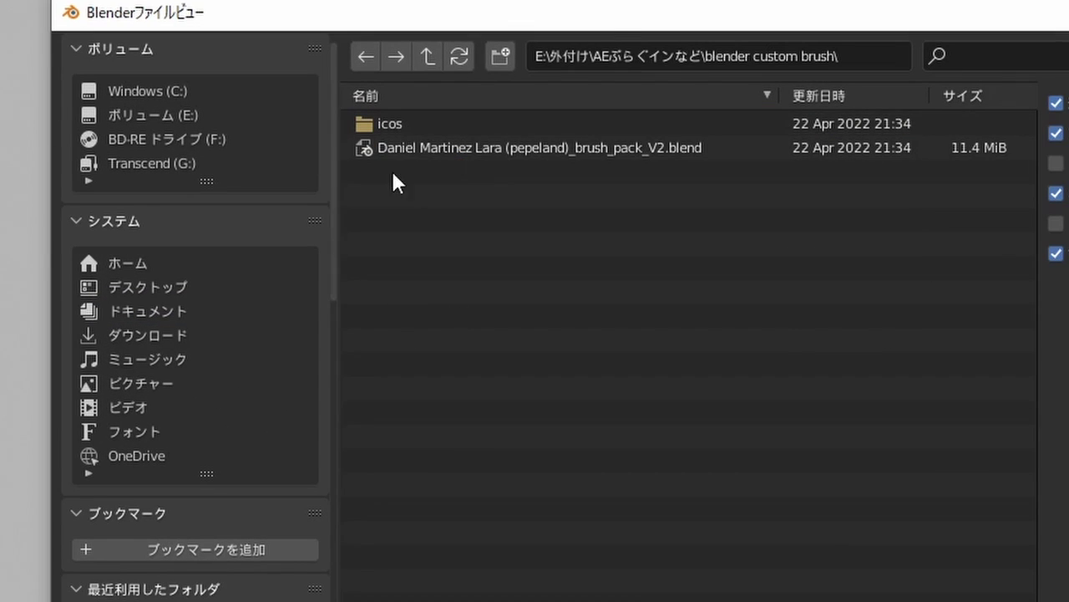
pyautogui.click(418, 142)
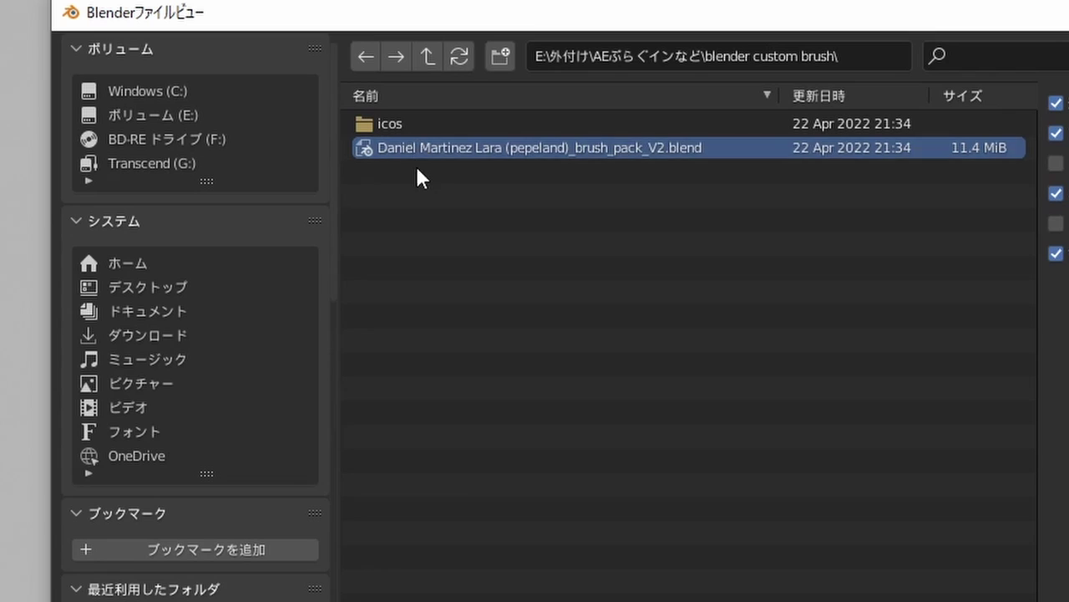
pyautogui.doubleClick(423, 150)
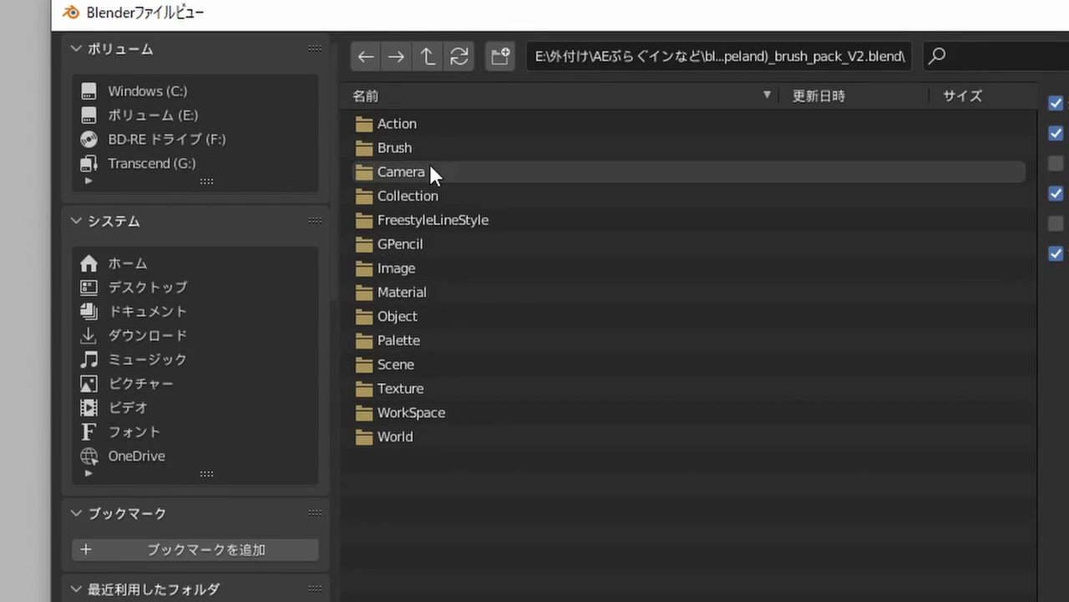
pyautogui.doubleClick(396, 148)
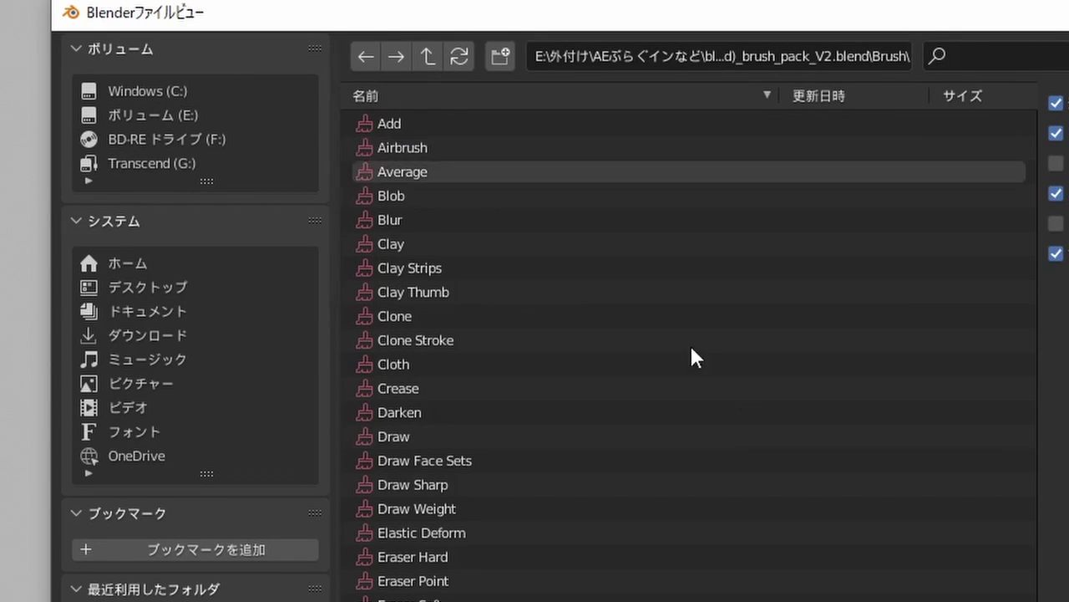
# Select the brushes pp_cloud_1 through pp_wet_1 in the Brush folder.
pyautogui.scroll(-8, 235, 217)
pyautogui.scroll(-2, 235, 217)
pyautogui.scroll(-2, 258, 279)
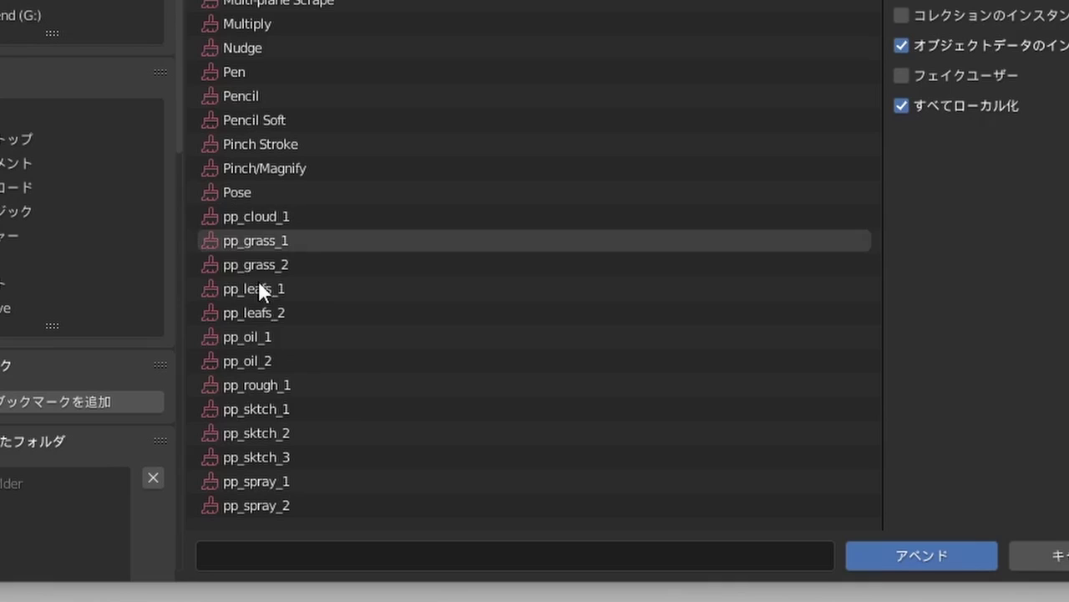
pyautogui.click(267, 216)
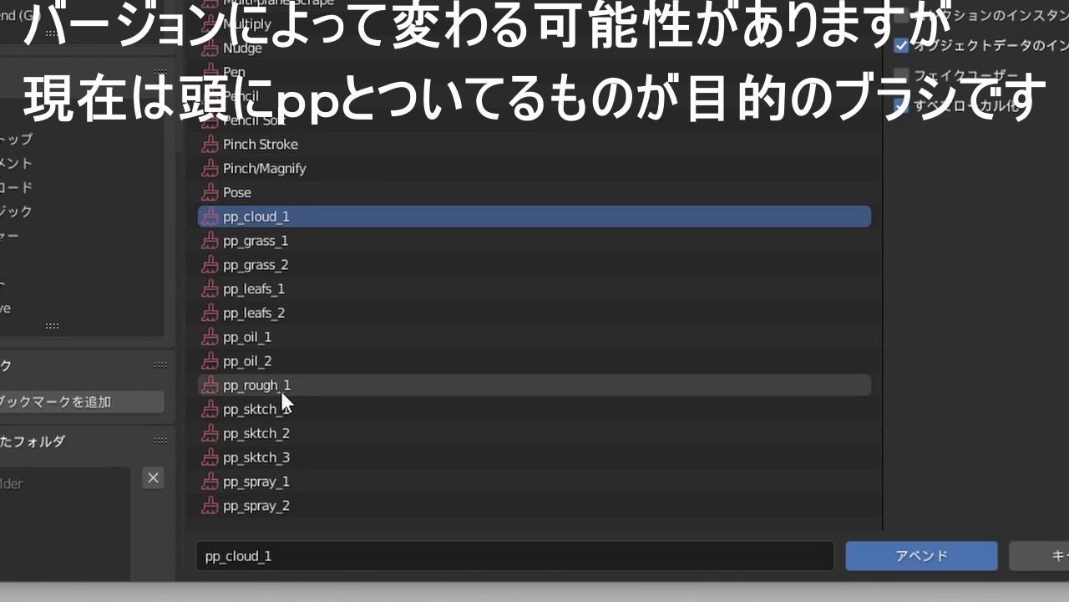
pyautogui.scroll(-2, 282, 393)
pyautogui.scroll(-2, 282, 392)
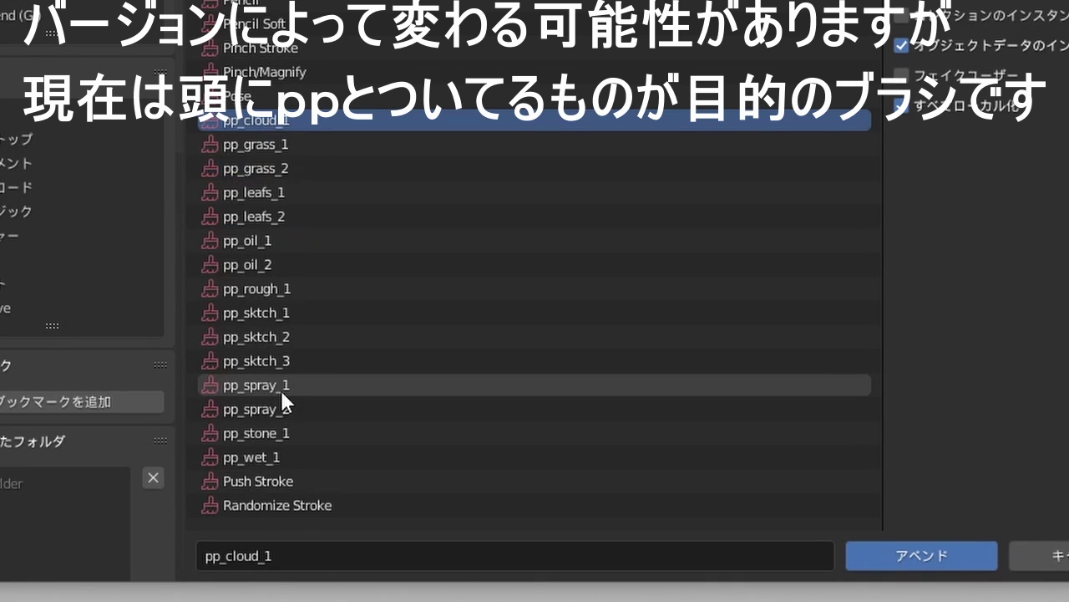
pyautogui.keyDown('shift'); pyautogui.click(282, 452); pyautogui.keyUp('shift')
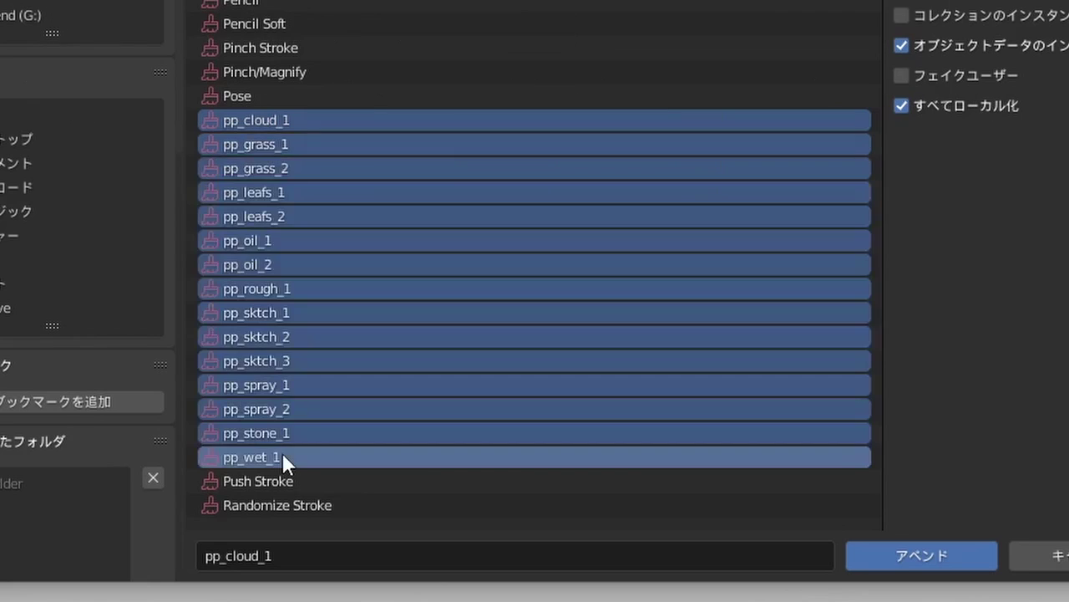
# Append the pp brushes, switch to Ink Pen Rough, and draw a circle on the canvas's left.
pyautogui.click(966, 546)
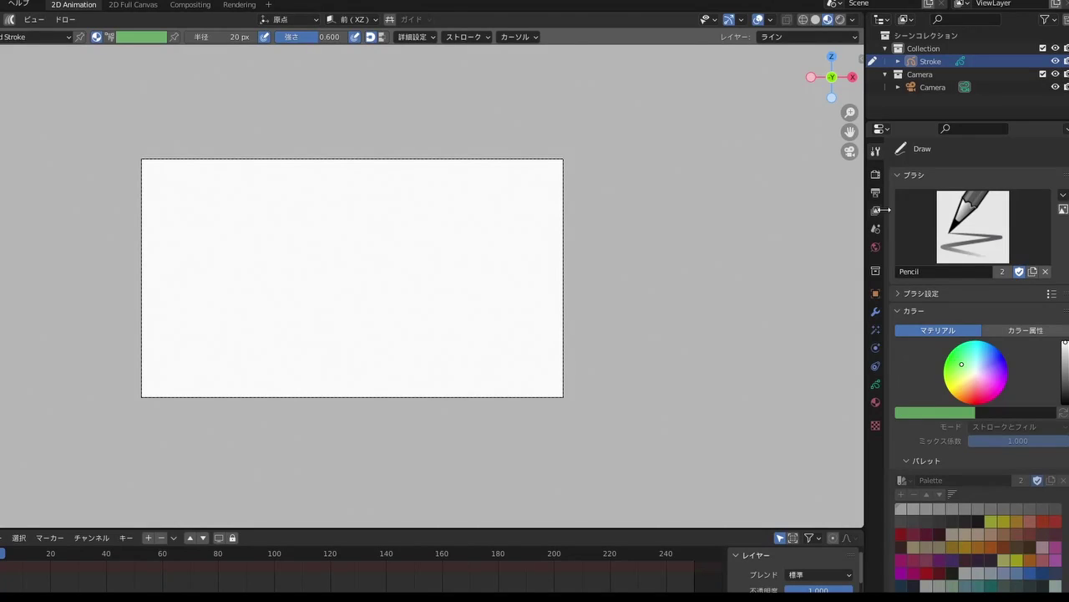
pyautogui.click(910, 226)
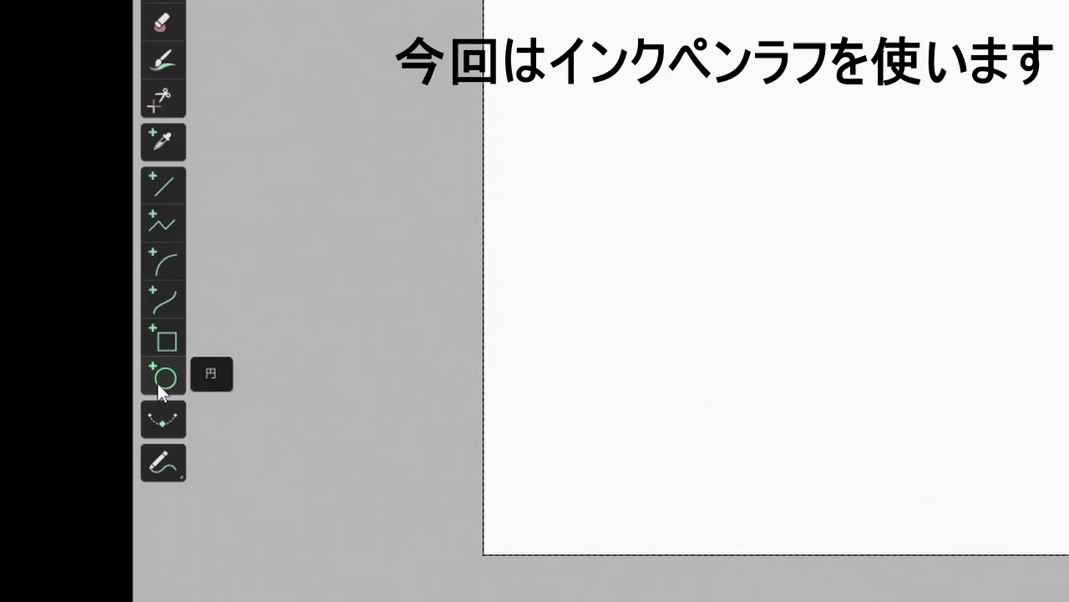
pyautogui.click(165, 377)
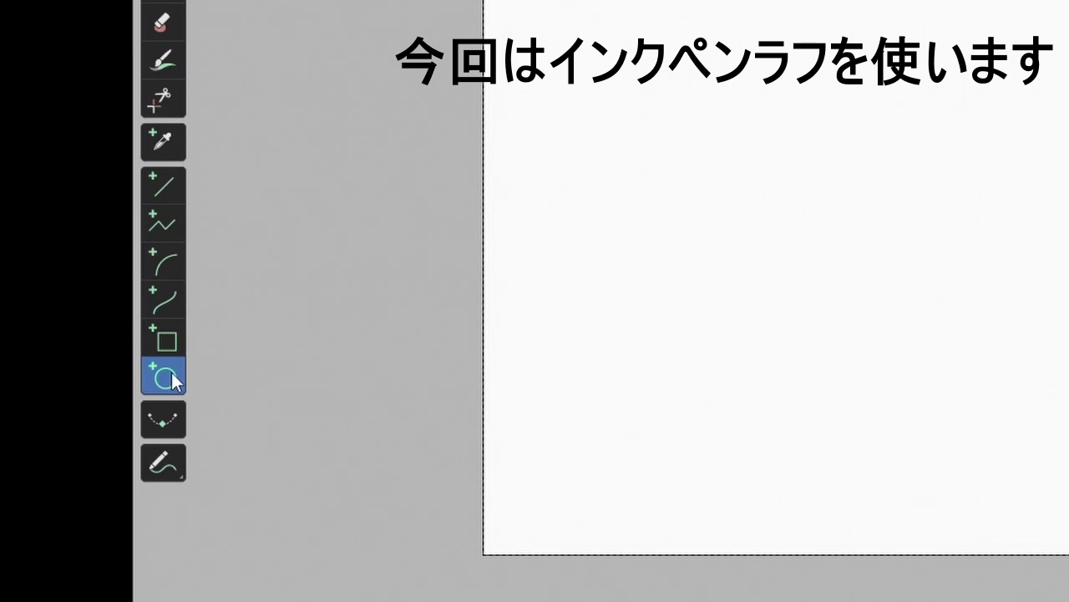
pyautogui.moveTo(579, 226); pyautogui.dragTo(784, 408)
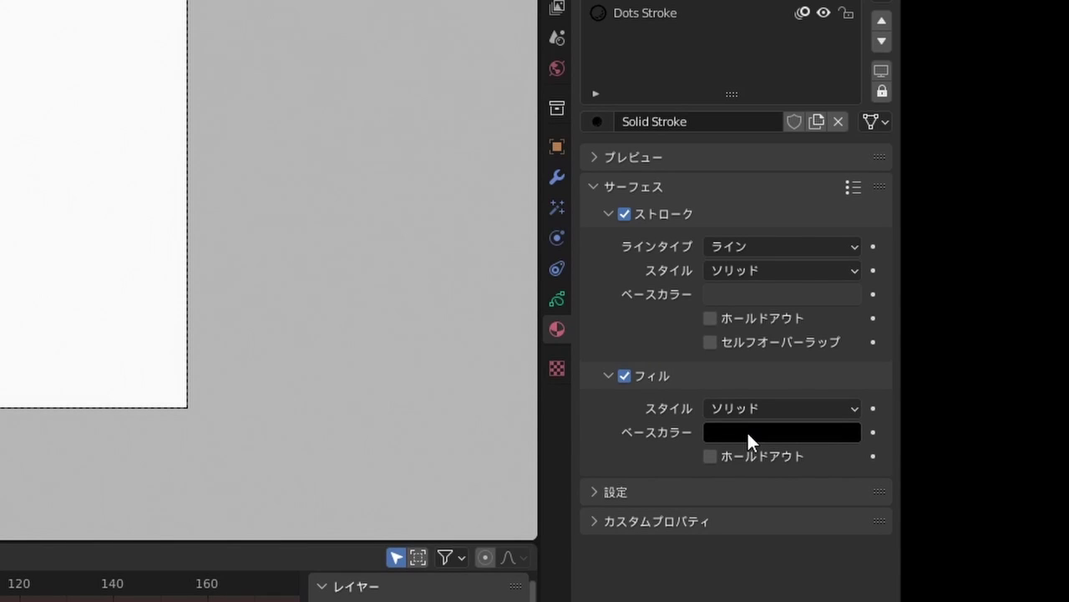
# Raise the circle's Fill Base Color value to 1.0 so the fill turns white.
pyautogui.click(747, 431)
pyautogui.moveTo(844, 277); pyautogui.dragTo(844, 122)
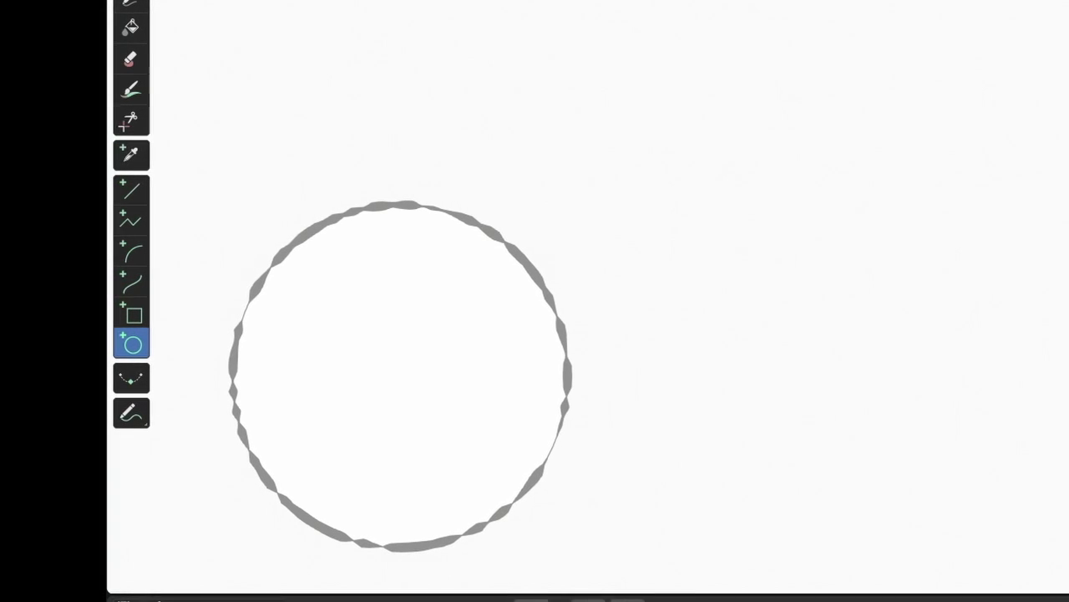
pyautogui.scroll(-2, 806, 236)
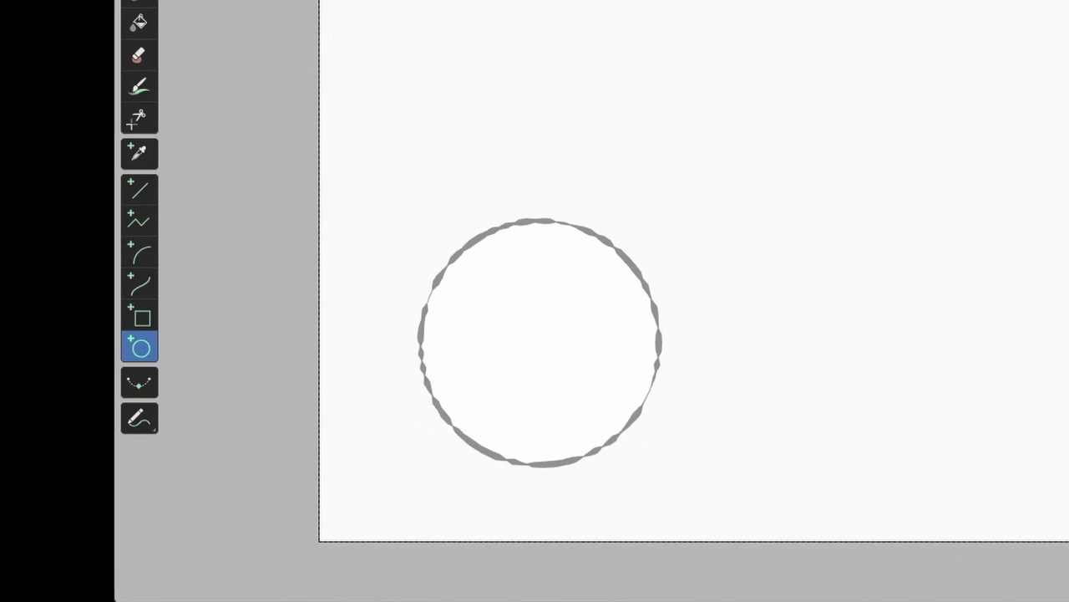
# Draw a Box-tool rectangle right of the circle and orbit to view both shapes.
pyautogui.click(141, 318)
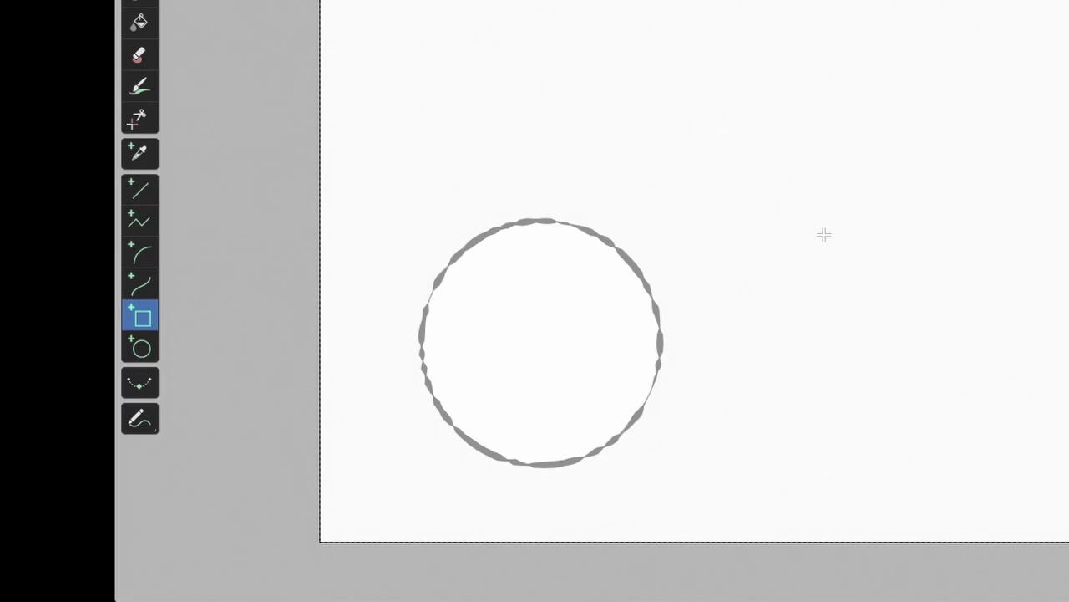
pyautogui.moveTo(824, 236); pyautogui.dragTo(893, 399)
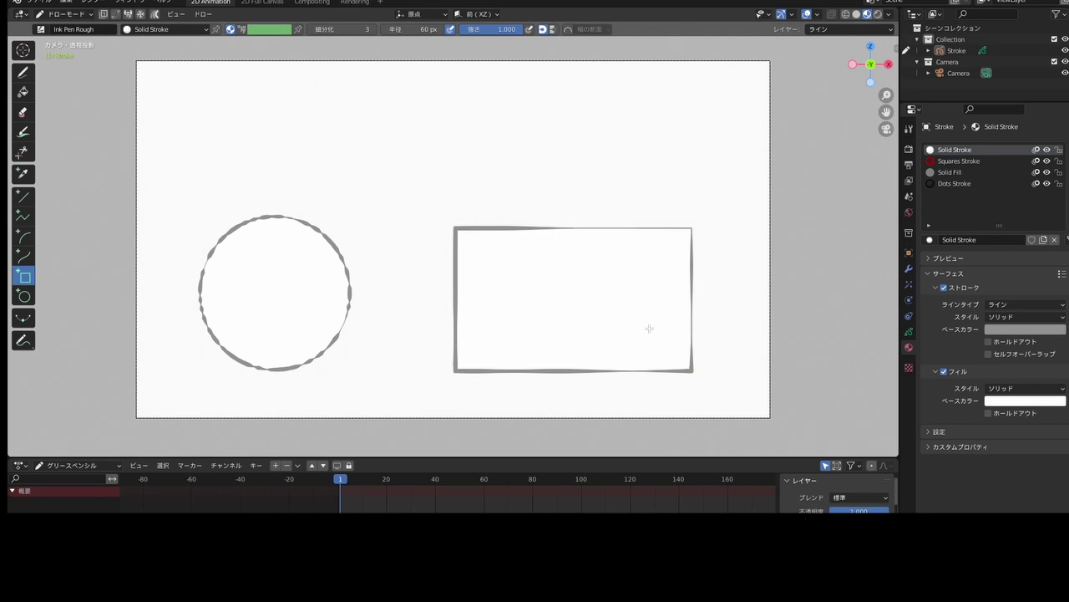
pyautogui.moveTo(649, 328)
pyautogui.mouseDown(button='middle')
pyautogui.moveTo(470, 330)
pyautogui.moveTo(547, 331)
pyautogui.moveTo(585, 315)
pyautogui.mouseUp(button='middle')
pyautogui.moveTo(381, 289); pyautogui.dragTo(423, 268, button='middle')
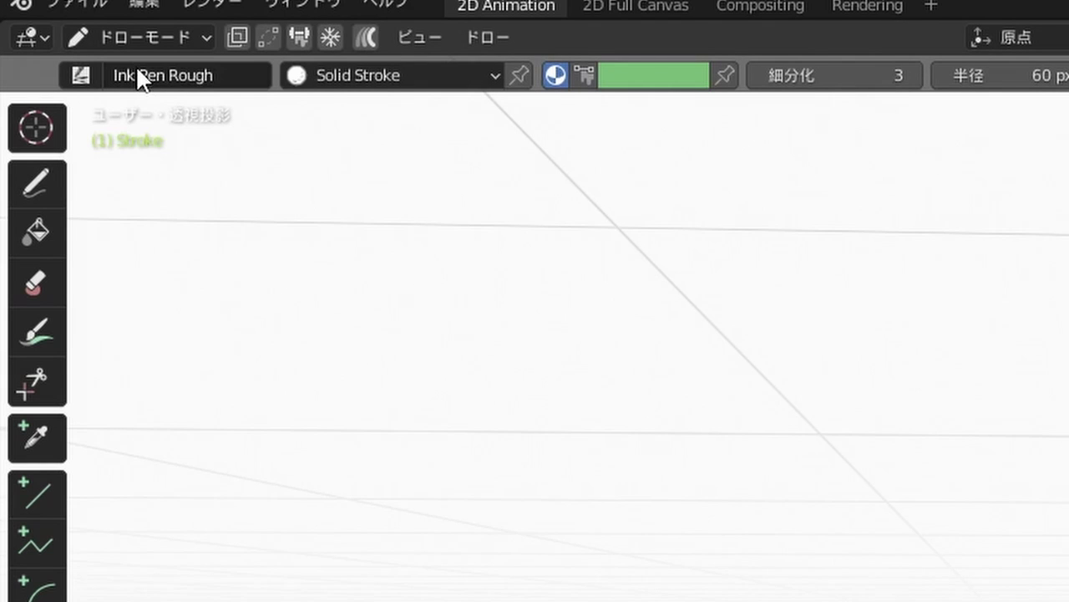
# Switch the drawing to Edit Mode to work on stroke points.
pyautogui.click(136, 72)
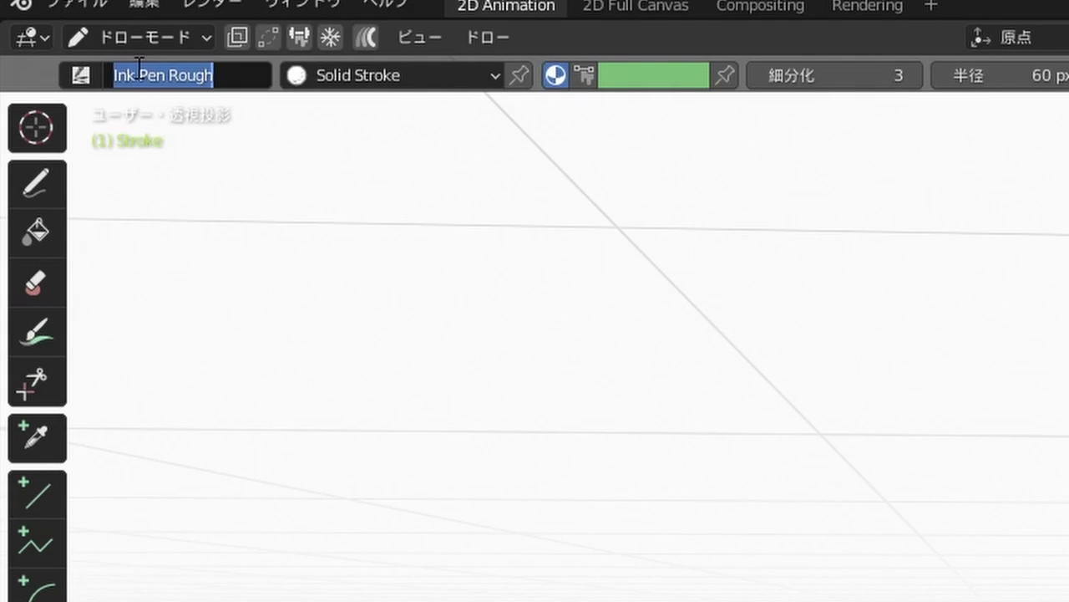
pyautogui.click(139, 37)
pyautogui.click(141, 35)
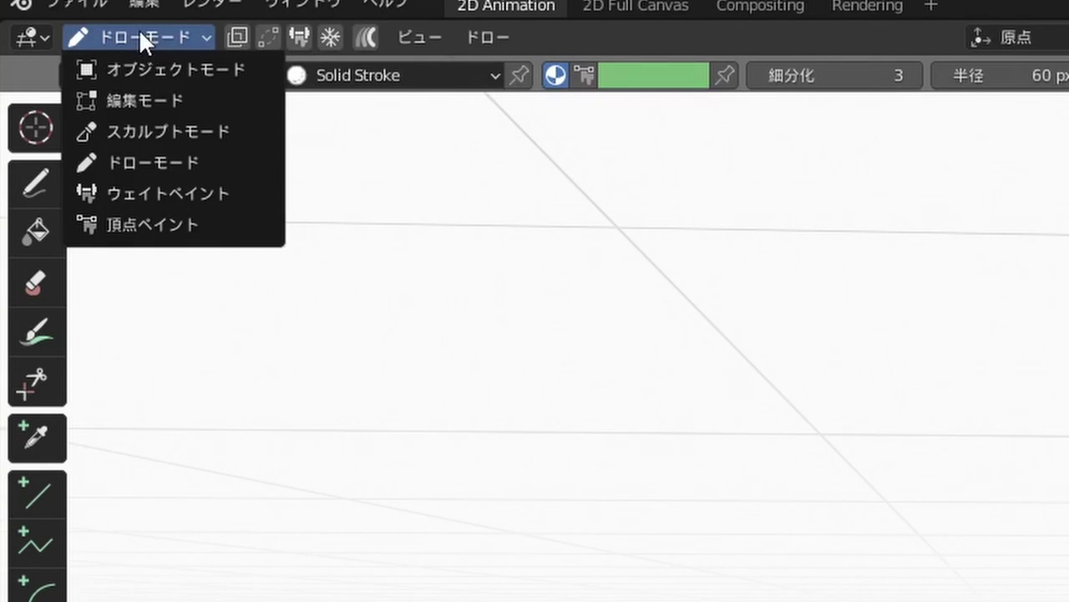
pyautogui.click(157, 97)
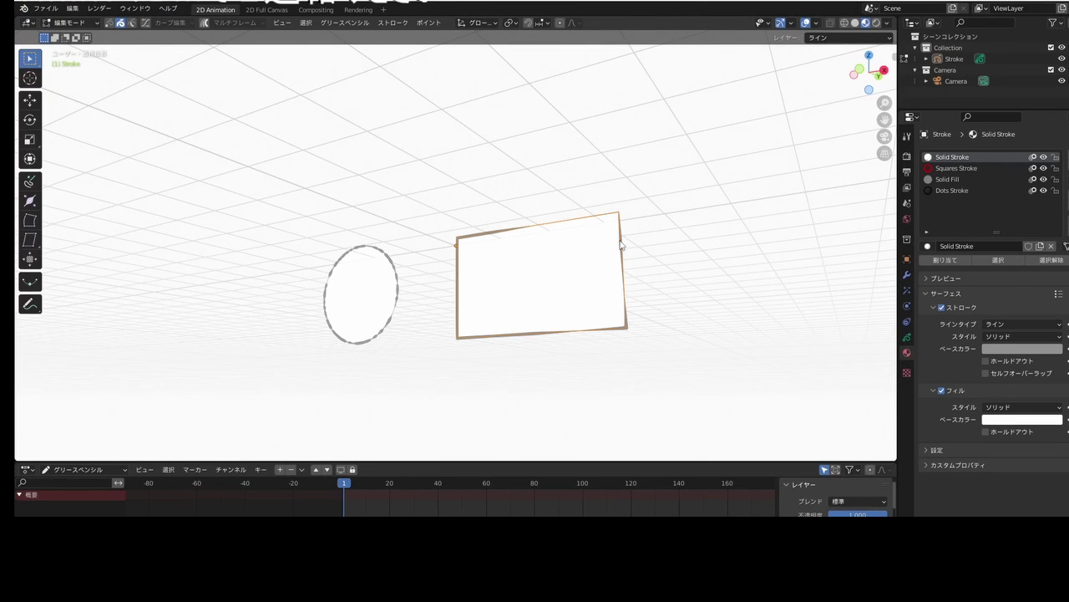
pyautogui.moveTo(622, 251); pyautogui.dragTo(601, 280, button='middle')
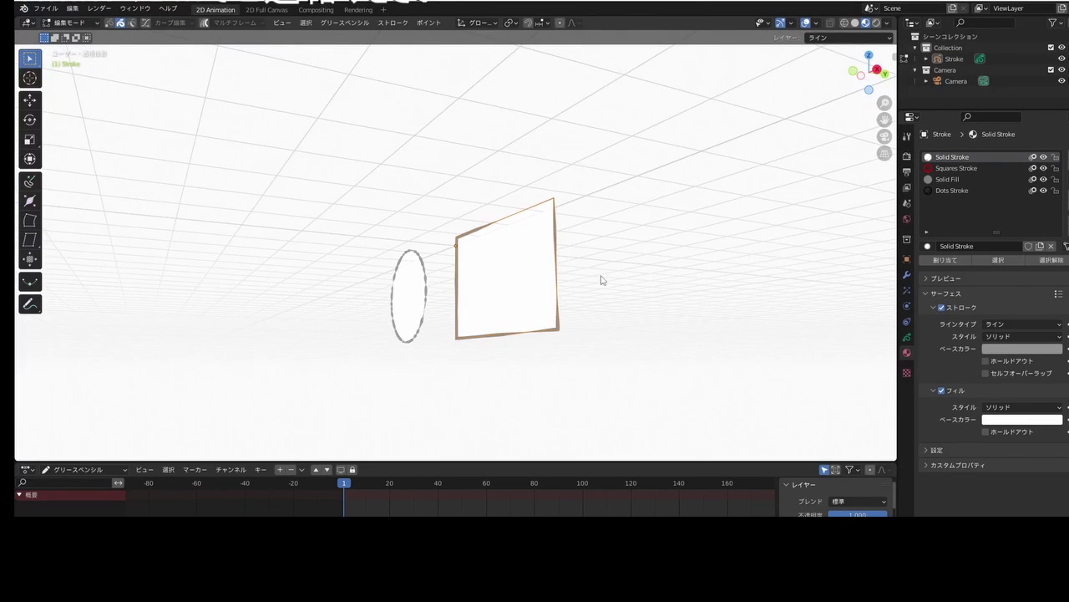
# Duplicate the rectangle stroke and lay it horizontally at the upright's base as a floor.
pyautogui.hotkey('shift', 'd')
pyautogui.press('Escape')
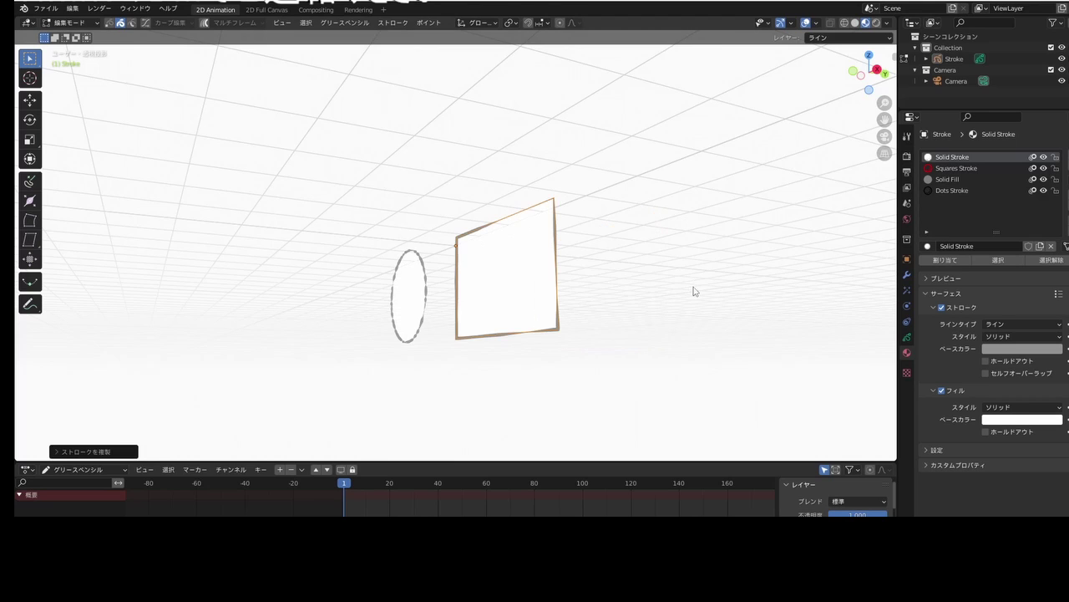
pyautogui.moveTo(628, 354)
pyautogui.mouseDown(button='middle')
pyautogui.moveTo(613, 385)
pyautogui.moveTo(577, 406)
pyautogui.moveTo(592, 385)
pyautogui.moveTo(590, 359)
pyautogui.mouseUp(button='middle')
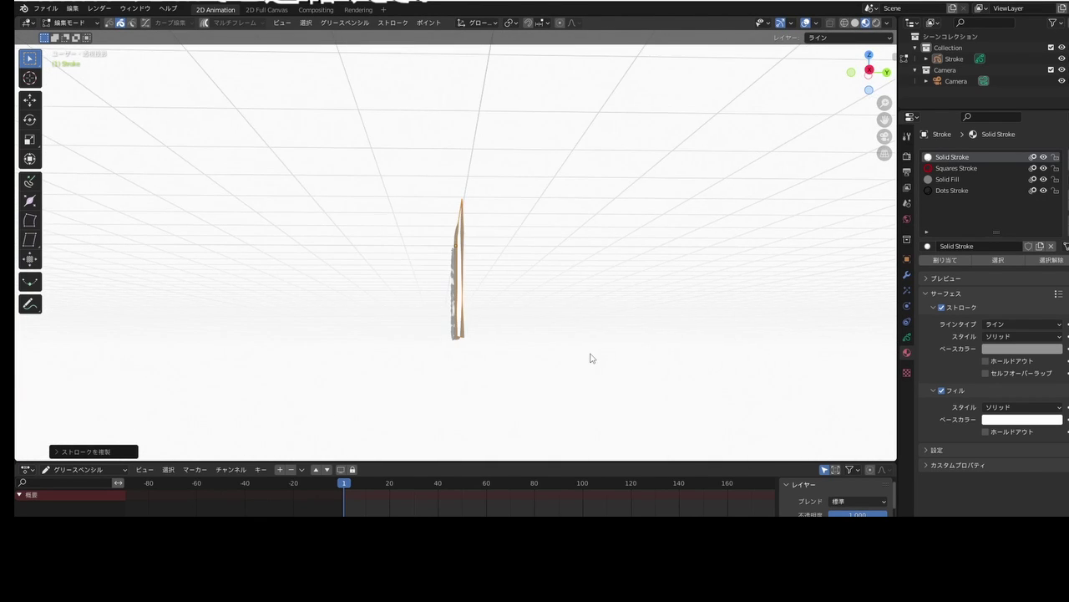
pyautogui.press('KP_3')
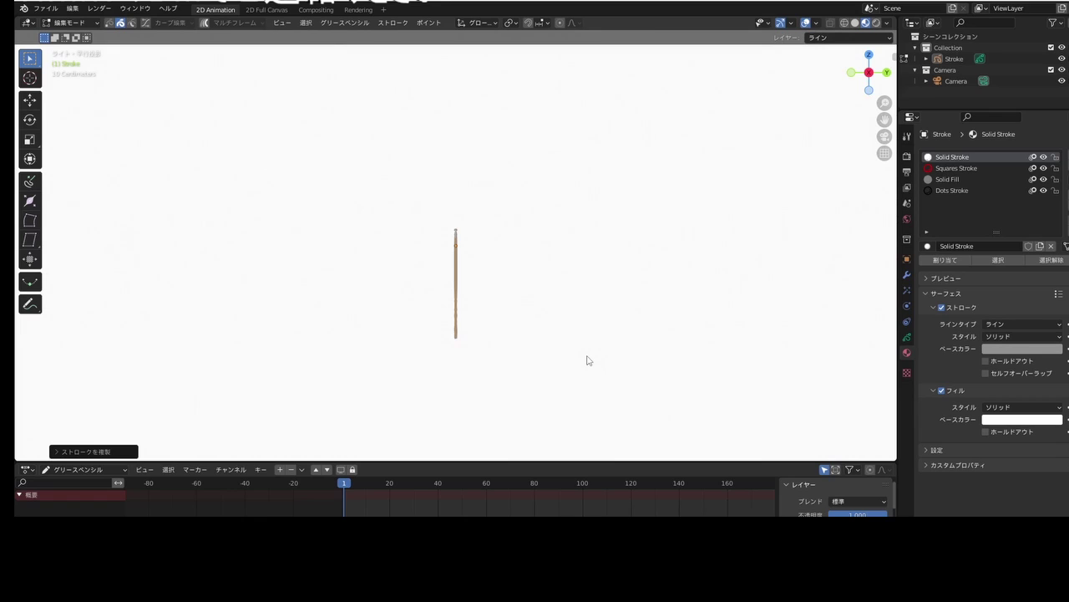
pyautogui.press('g')
pyautogui.click(676, 386)
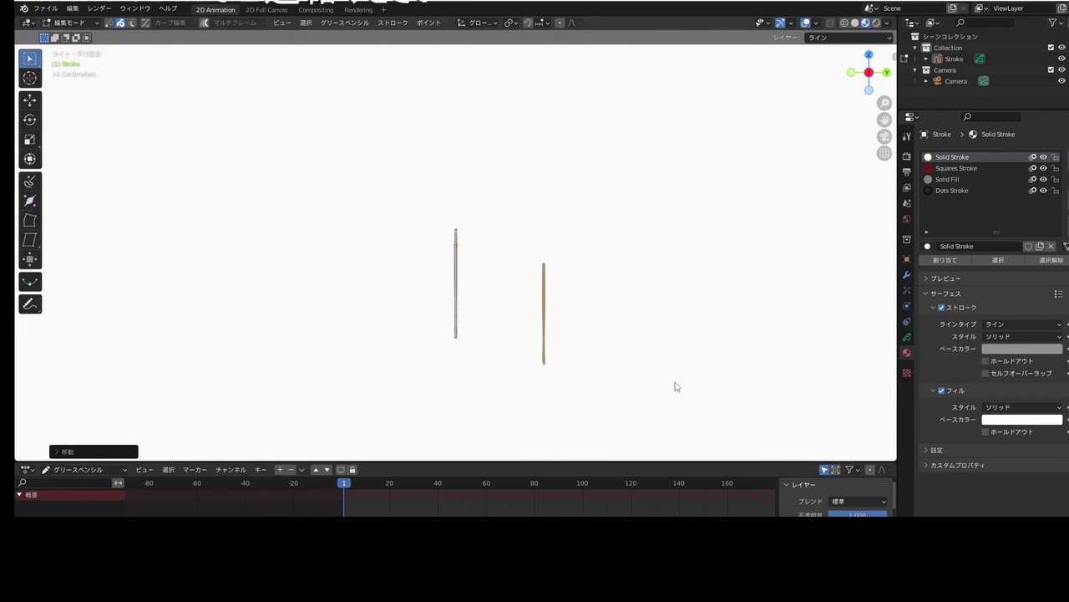
pyautogui.press('r')
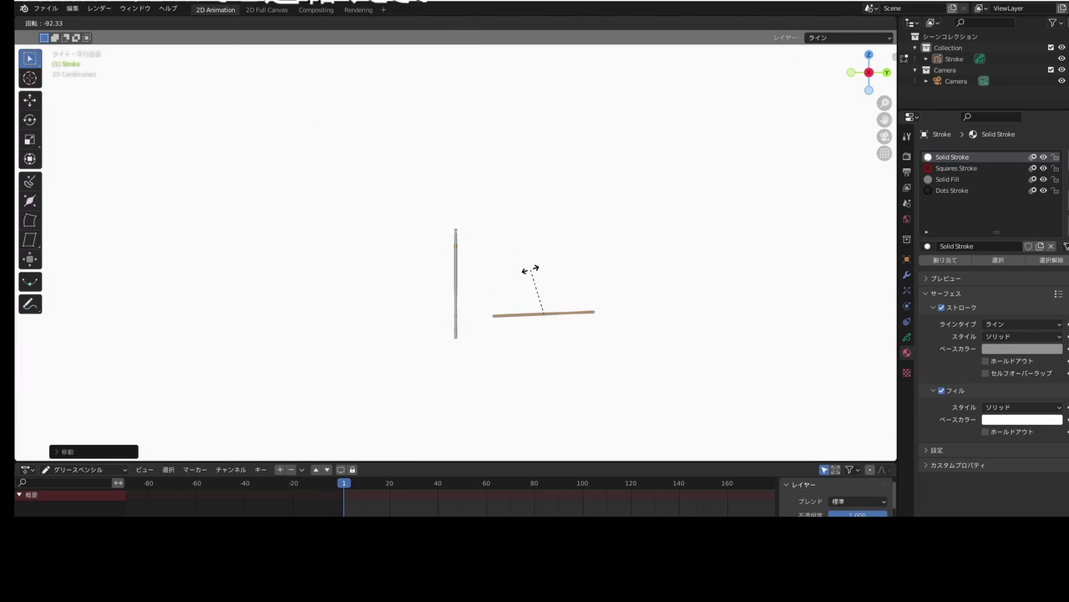
pyautogui.click(534, 269)
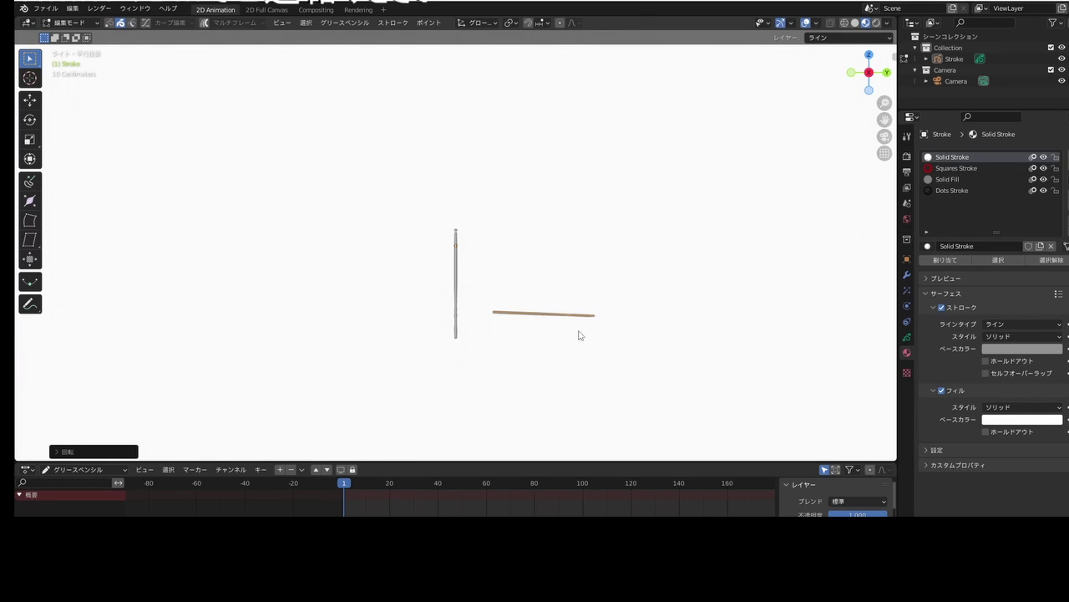
pyautogui.press('g')
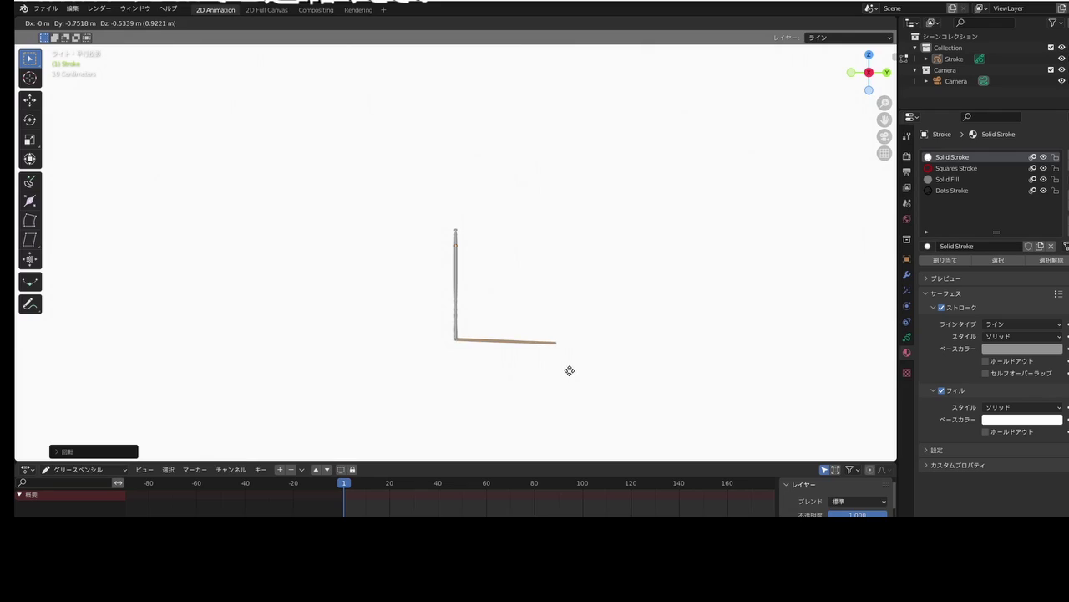
pyautogui.click(569, 370)
# Duplicate the floor stroke, raise and tilt it into a slanted roof, scaled along Z.
pyautogui.moveTo(592, 401); pyautogui.dragTo(630, 360, button='middle')
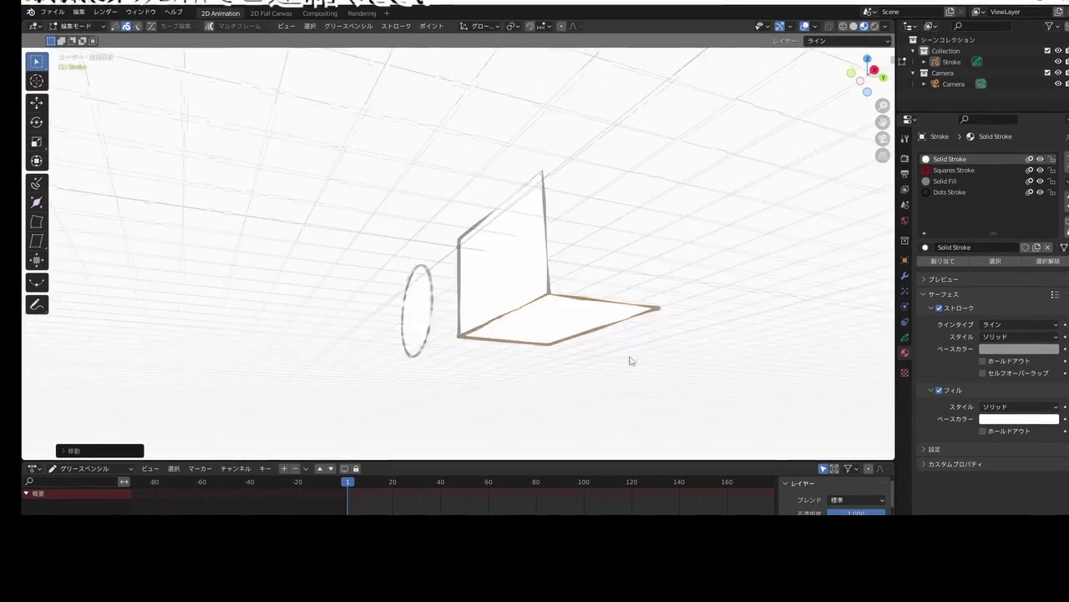
pyautogui.hotkey('shift', 'd')
pyautogui.moveTo(518, 394); pyautogui.dragTo(638, 332, button='middle')
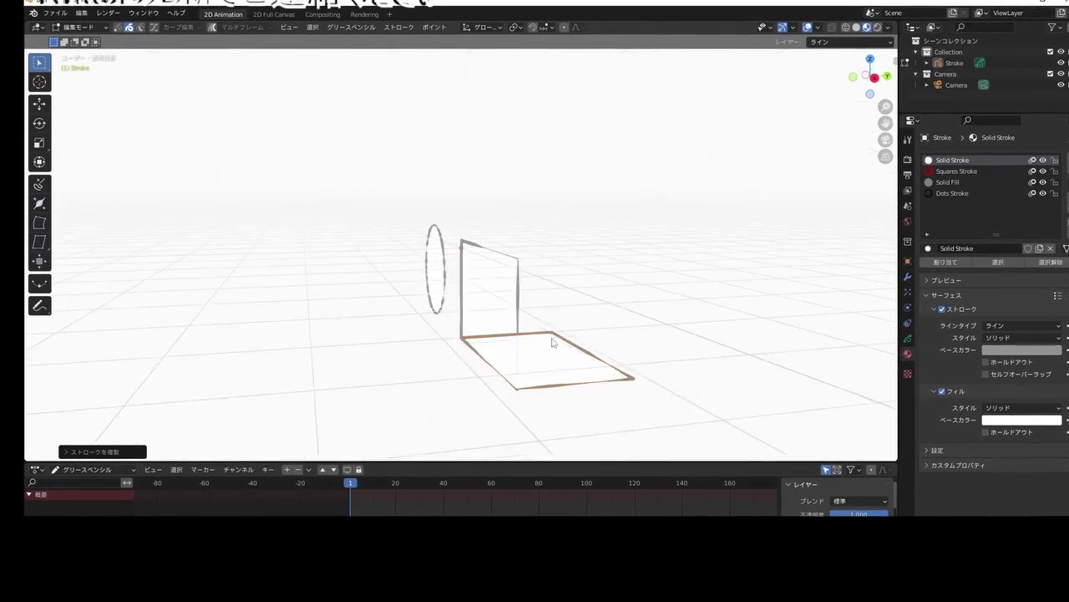
pyautogui.press('KP_3')
pyautogui.click(642, 255)
pyautogui.press('r')
pyautogui.click(711, 178)
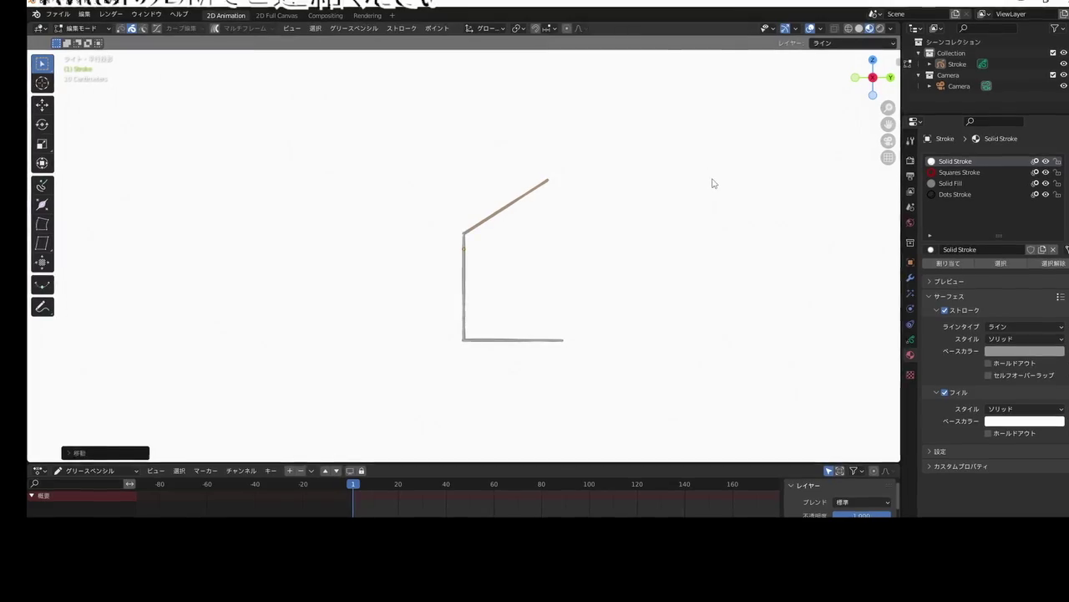
pyautogui.moveTo(711, 179); pyautogui.dragTo(668, 200, button='middle')
pyautogui.press('KP_1')
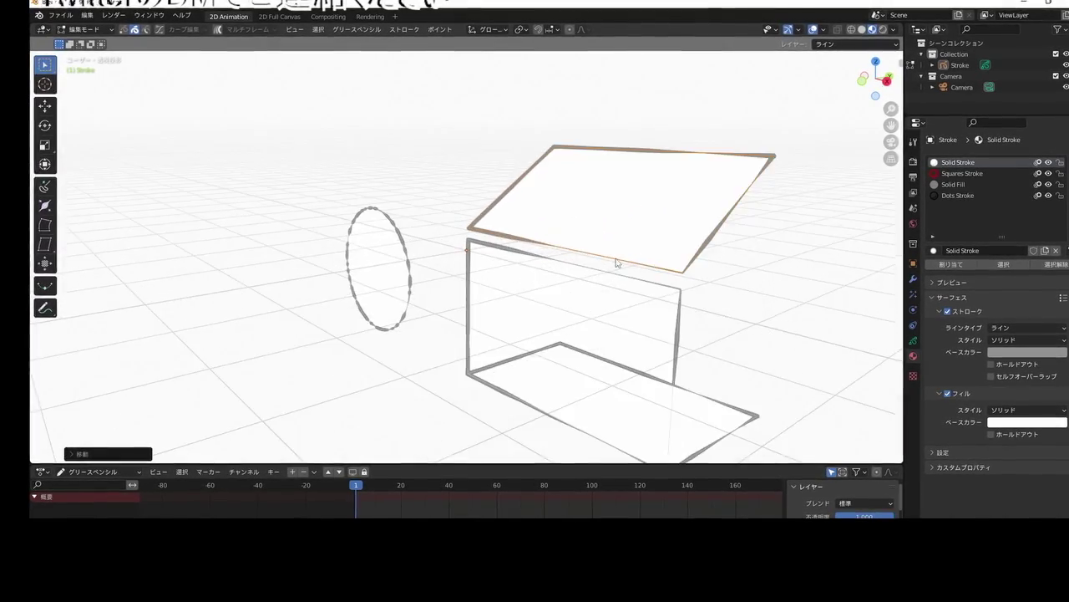
pyautogui.moveTo(776, 198)
pyautogui.mouseDown(button='middle')
pyautogui.moveTo(663, 220)
pyautogui.moveTo(654, 258)
pyautogui.moveTo(628, 239)
pyautogui.mouseUp(button='middle')
pyautogui.press('s')
pyautogui.press('z')
pyautogui.click(596, 272)
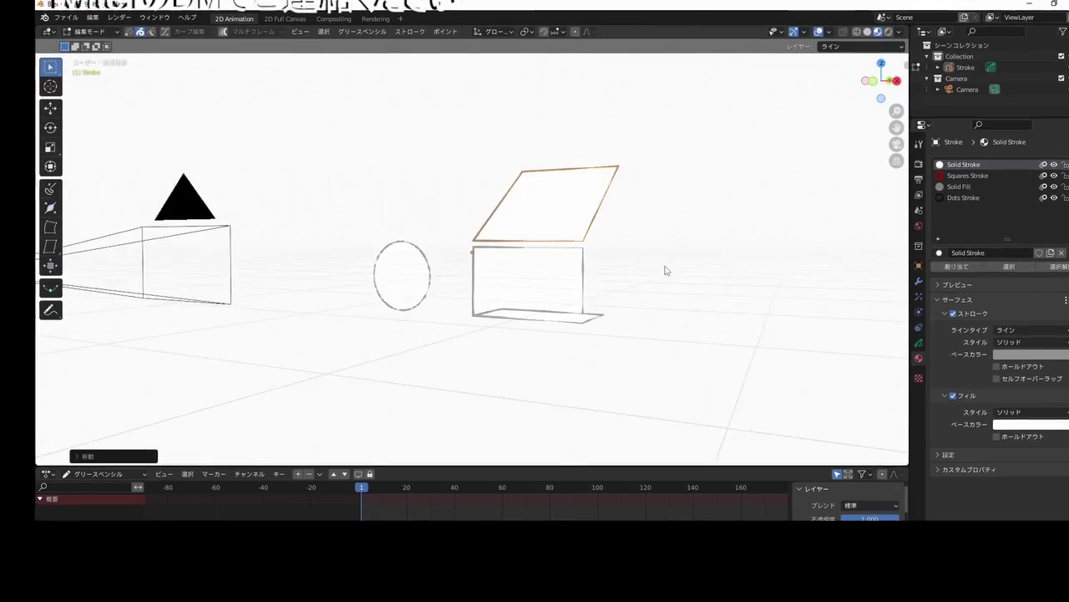
# Shift the floor stroke to the right in side view.
pyautogui.press('KP_1')
pyautogui.moveTo(667, 279)
pyautogui.mouseDown(button='middle')
pyautogui.moveTo(613, 287)
pyautogui.moveTo(585, 334)
pyautogui.mouseUp(button='middle')
pyautogui.press('KP_3')
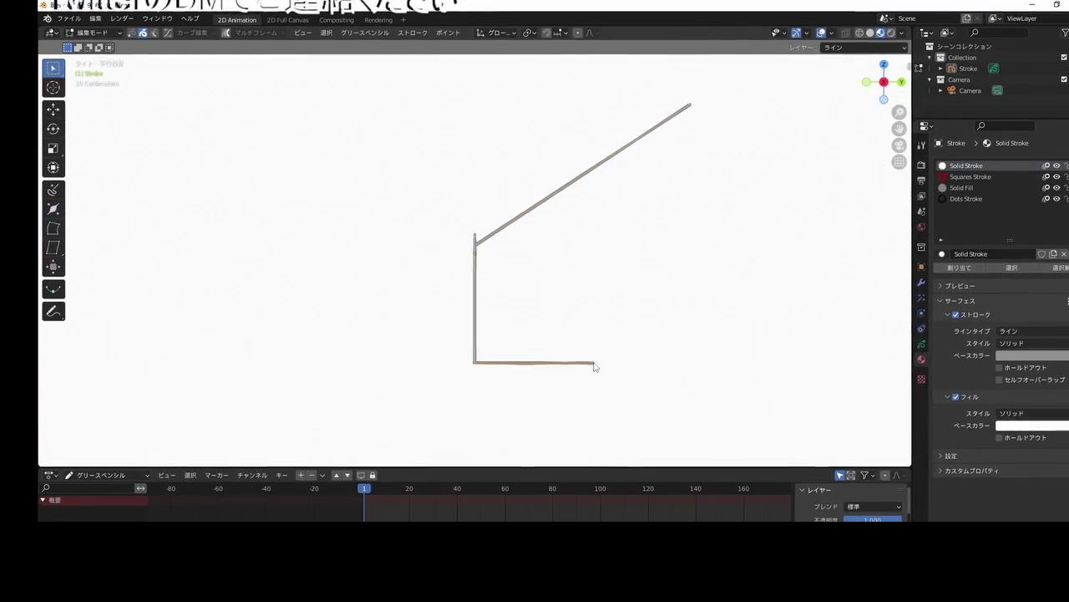
pyautogui.press('g')
pyautogui.click(668, 343)
pyautogui.moveTo(669, 343)
pyautogui.mouseDown(button='middle')
pyautogui.moveTo(657, 326)
pyautogui.moveTo(719, 365)
pyautogui.moveTo(649, 407)
pyautogui.moveTo(626, 376)
pyautogui.moveTo(599, 365)
pyautogui.moveTo(623, 156)
pyautogui.moveTo(593, 112)
pyautogui.moveTo(611, 250)
pyautogui.moveTo(573, 263)
pyautogui.moveTo(594, 282)
pyautogui.moveTo(628, 286)
pyautogui.moveTo(652, 230)
pyautogui.mouseUp(button='middle')
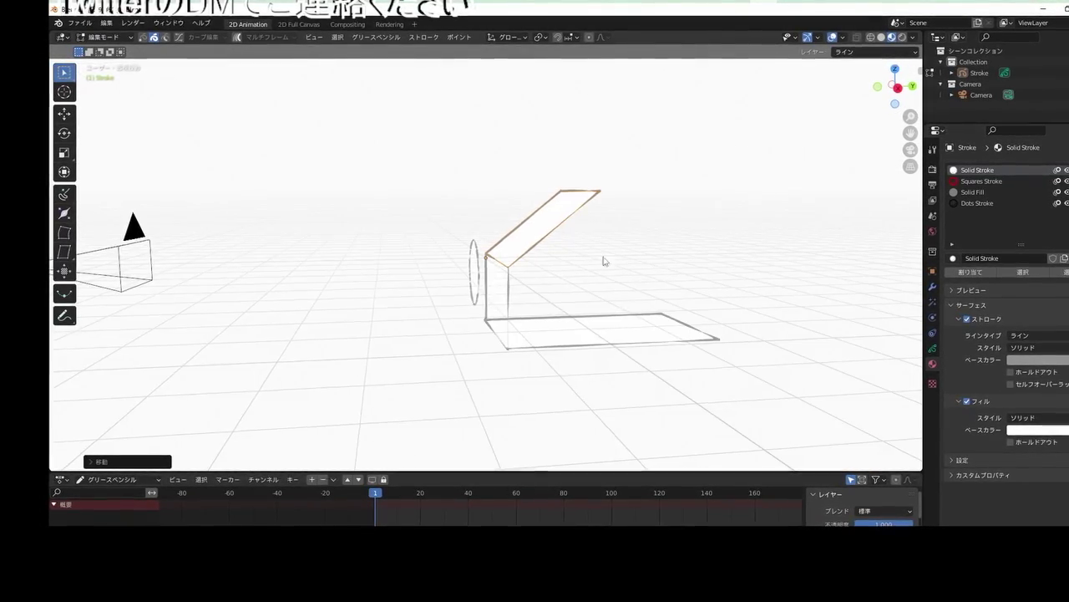
# Raise the bottom rectangle stroke and scale it along the Y axis.
pyautogui.moveTo(604, 261); pyautogui.dragTo(604, 246, button='middle')
pyautogui.click(563, 387)
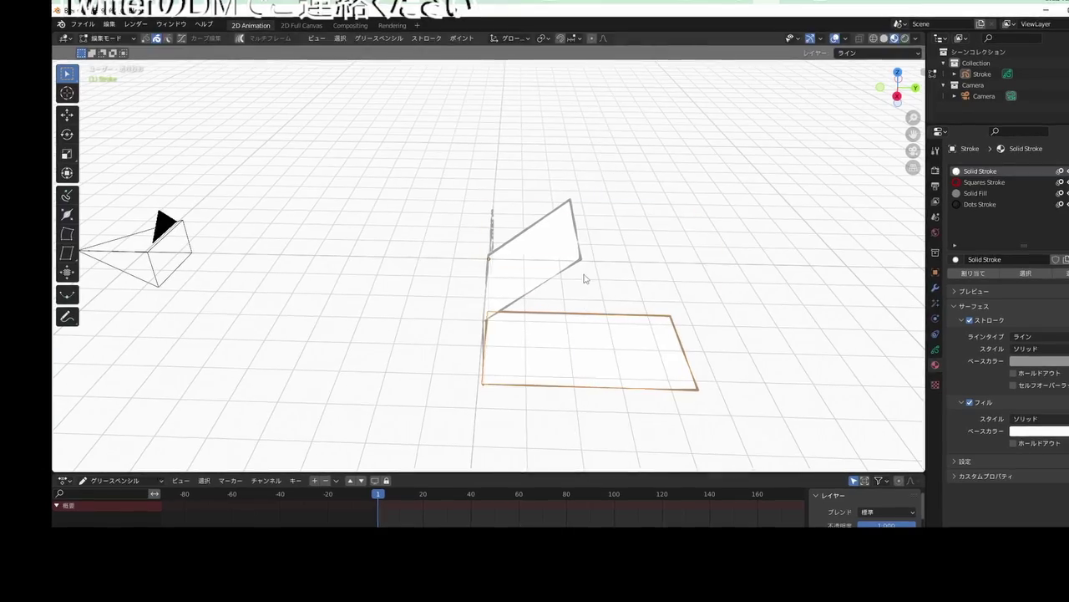
pyautogui.press('g')
pyautogui.click(604, 150)
pyautogui.press('KP_3')
pyautogui.press('s')
pyautogui.press('y')
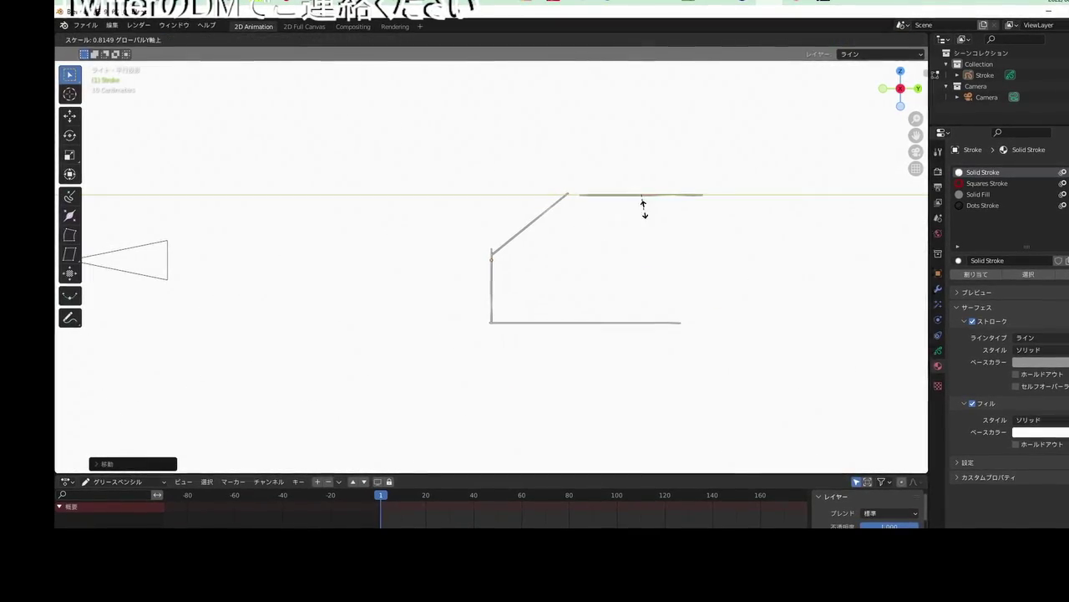
pyautogui.click(644, 203)
# Rotate the rectangle 90° in front view so it stands as a side wall.
pyautogui.moveTo(626, 201)
pyautogui.mouseDown(button='middle')
pyautogui.moveTo(604, 264)
pyautogui.moveTo(684, 263)
pyautogui.moveTo(686, 231)
pyautogui.moveTo(772, 241)
pyautogui.moveTo(709, 206)
pyautogui.mouseUp(button='middle')
pyautogui.press('KP_1')
pyautogui.write('r90')
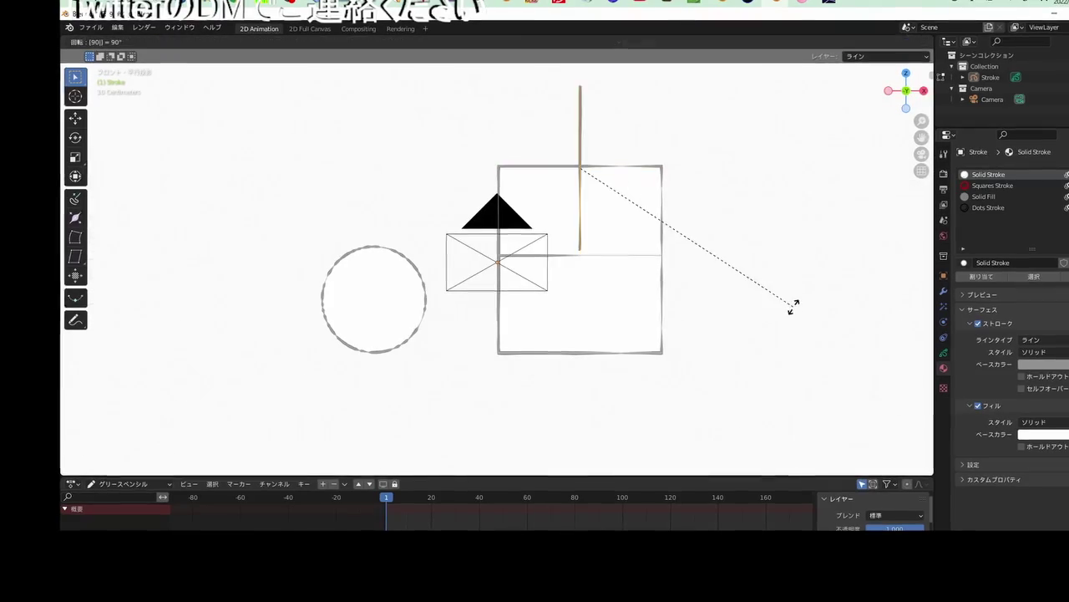
pyautogui.press('Return')
pyautogui.moveTo(877, 367); pyautogui.dragTo(709, 377, button='middle')
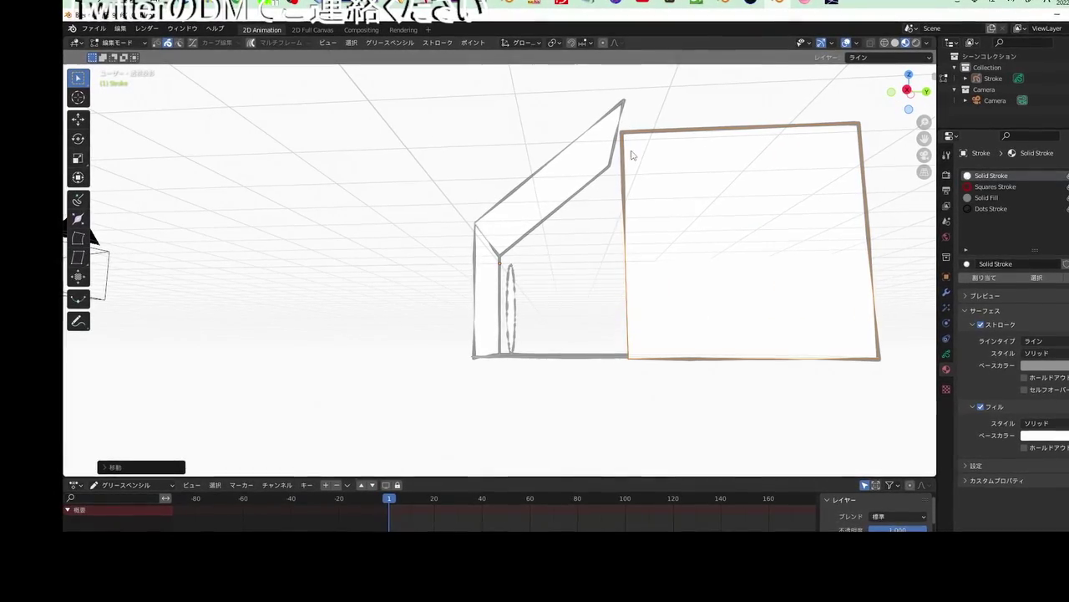
# Drag the wall's left-edge and top points in front view into a sloped gable shape.
pyautogui.click(628, 246)
pyautogui.press('KP_1')
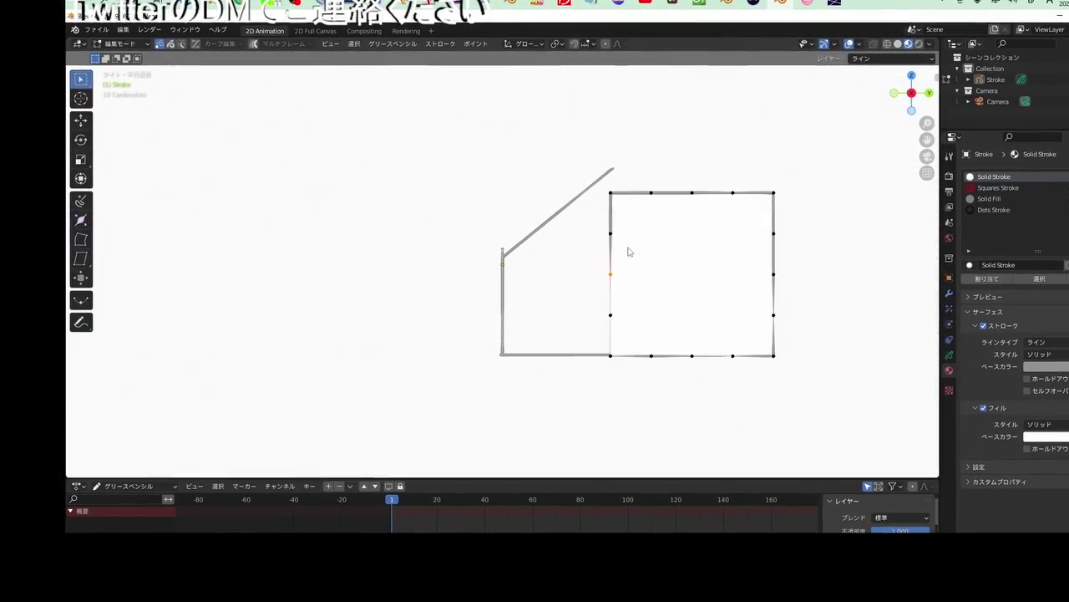
pyautogui.moveTo(610, 274); pyautogui.dragTo(505, 257)
pyautogui.moveTo(610, 355); pyautogui.dragTo(505, 355)
pyautogui.moveTo(610, 315); pyautogui.dragTo(504, 310)
pyautogui.click(613, 195)
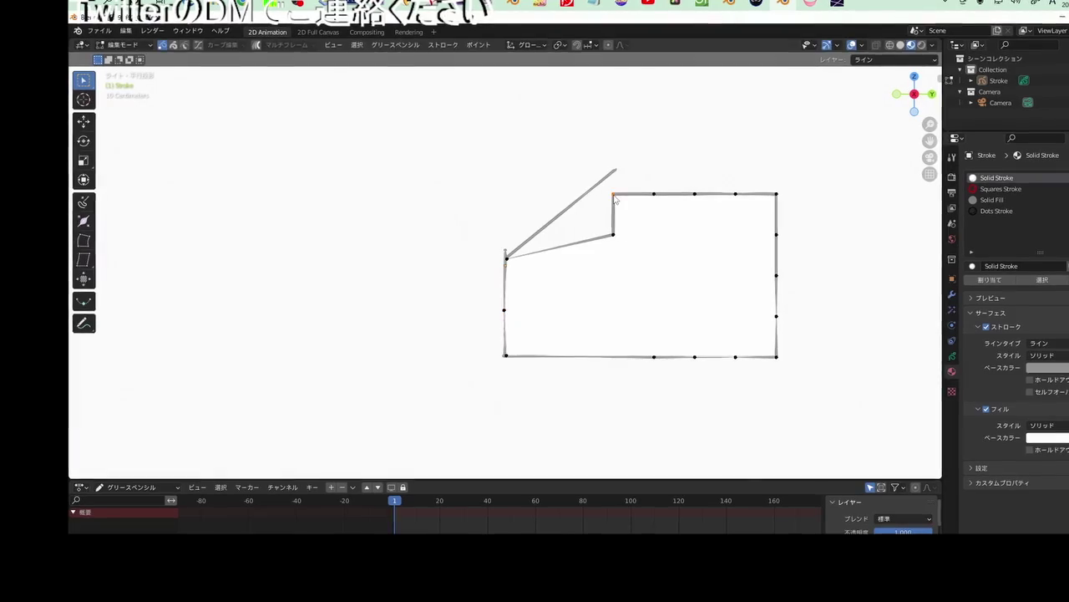
pyautogui.moveTo(613, 234); pyautogui.dragTo(576, 205)
pyautogui.moveTo(654, 193)
pyautogui.mouseDown()
pyautogui.moveTo(664, 171)
pyautogui.moveTo(706, 171)
pyautogui.moveTo(735, 210)
pyautogui.mouseUp()
pyautogui.moveTo(736, 210); pyautogui.dragTo(716, 371, button='middle')
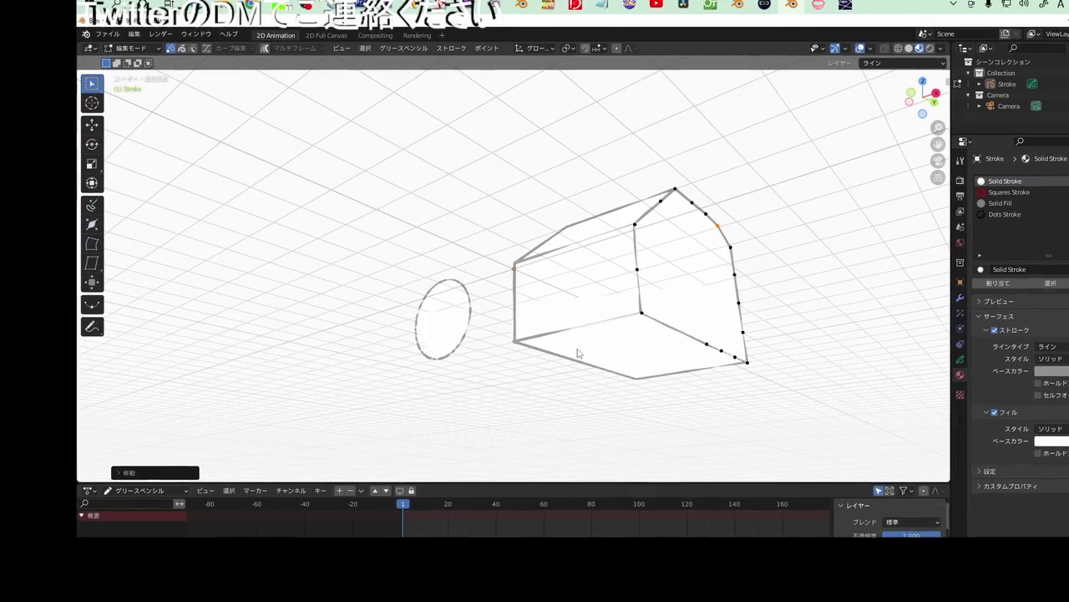
# Check the house through the camera, trying and undoing a rotation of all points.
pyautogui.press('KP_0')
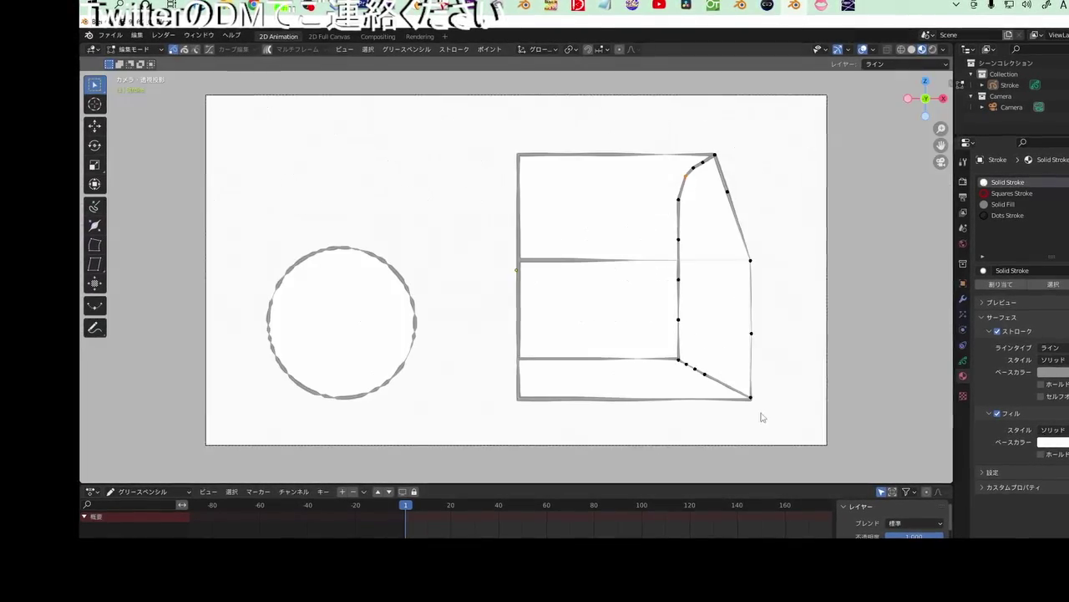
pyautogui.press('a')
pyautogui.press('r')
pyautogui.click(730, 420)
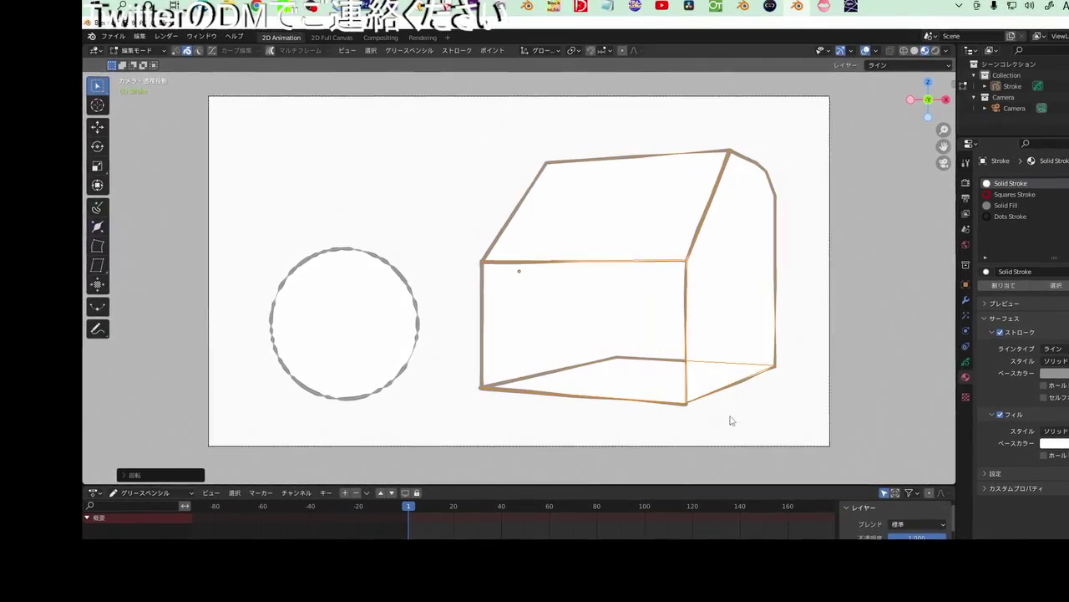
pyautogui.hotkey('ctrl', 'z')
pyautogui.hotkey('ctrl', 'z')
pyautogui.hotkey('ctrl', 'z')
pyautogui.hotkey('ctrl', 'z')
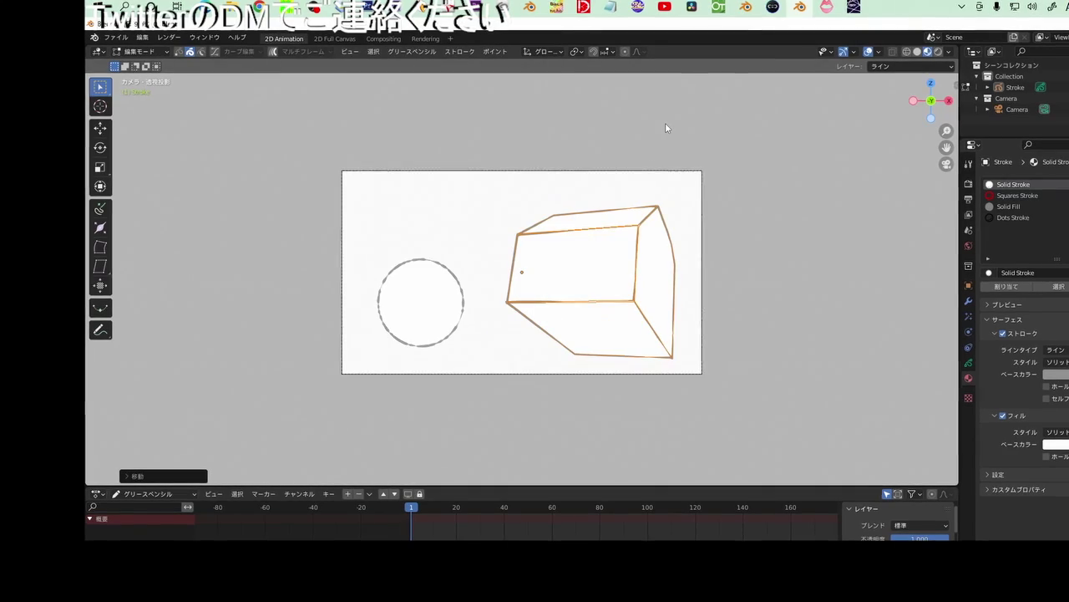
pyautogui.scroll(1, 822, 231)
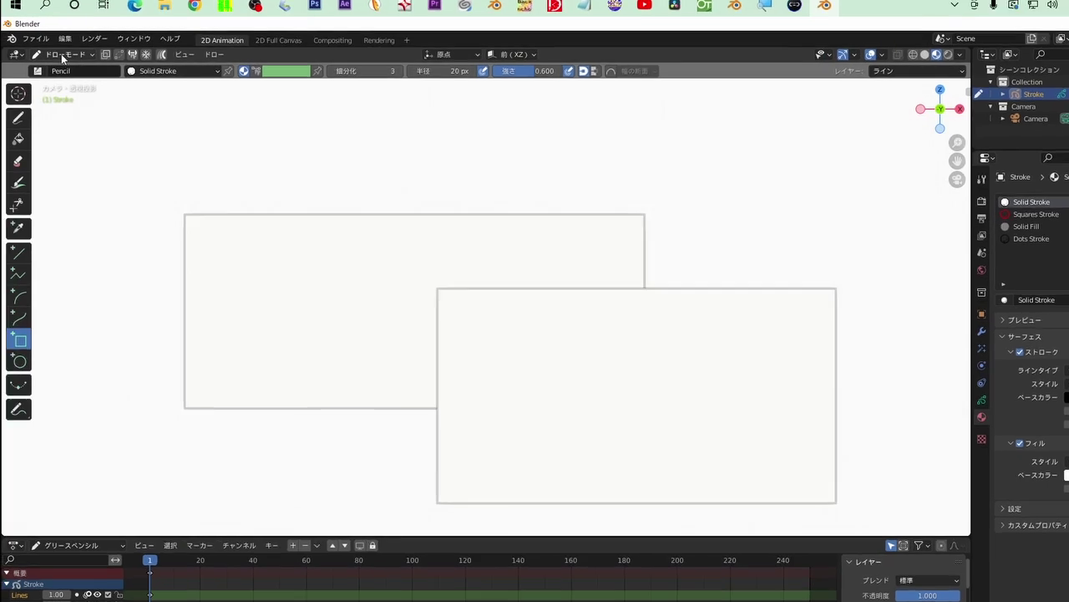
# Send the lower-right rectangle stroke backward via Arrange in Edit Mode, then return to Object Mode.
pyautogui.click(52, 54)
pyautogui.click(54, 81)
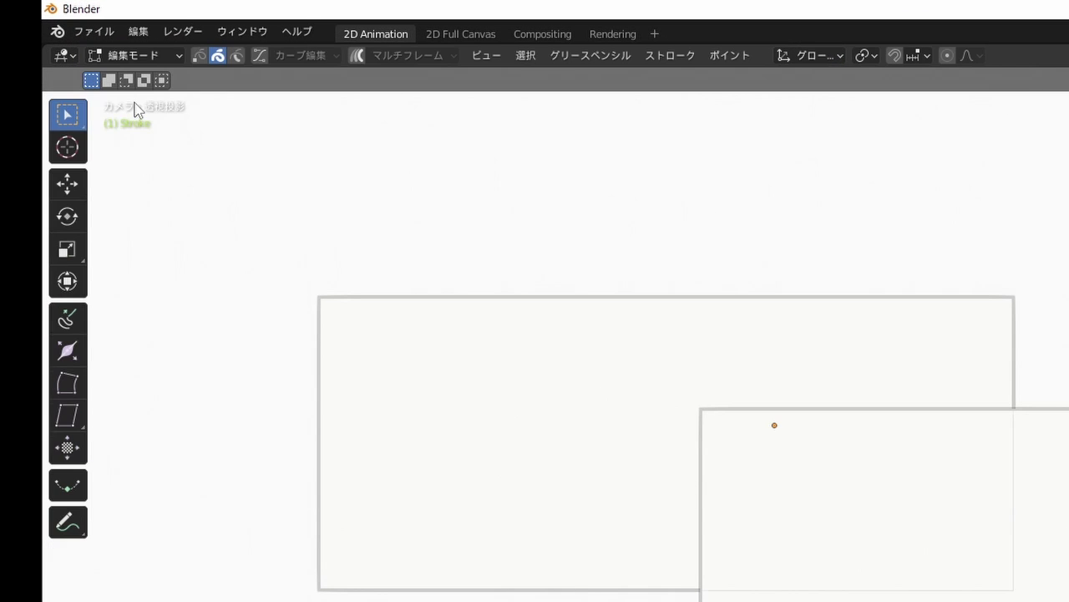
pyautogui.press('a')
pyautogui.rightClick(794, 181)
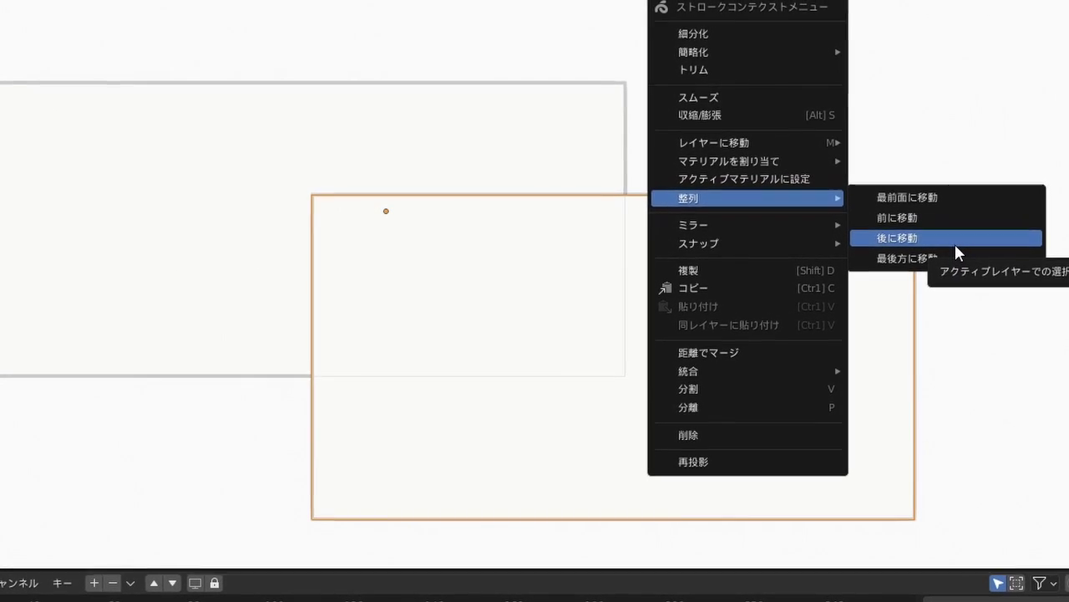
pyautogui.click(958, 245)
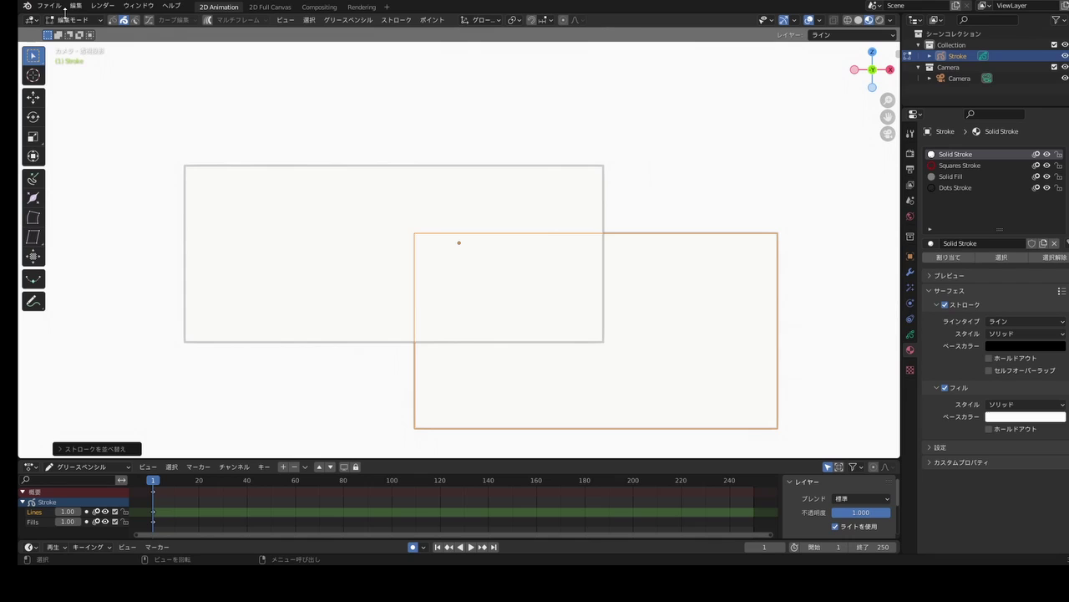
pyautogui.click(70, 20)
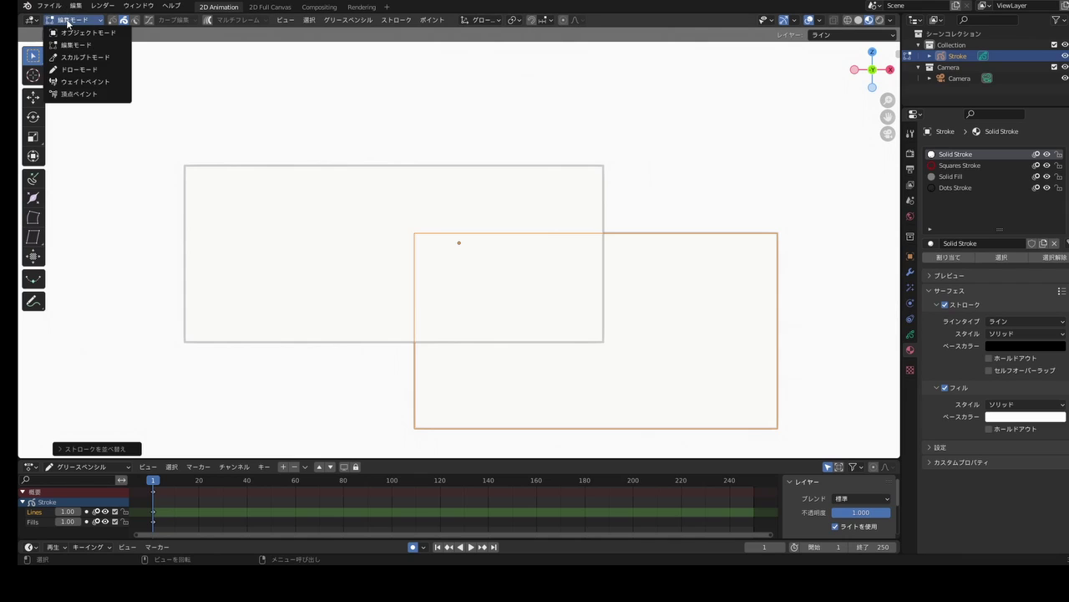
pyautogui.click(83, 33)
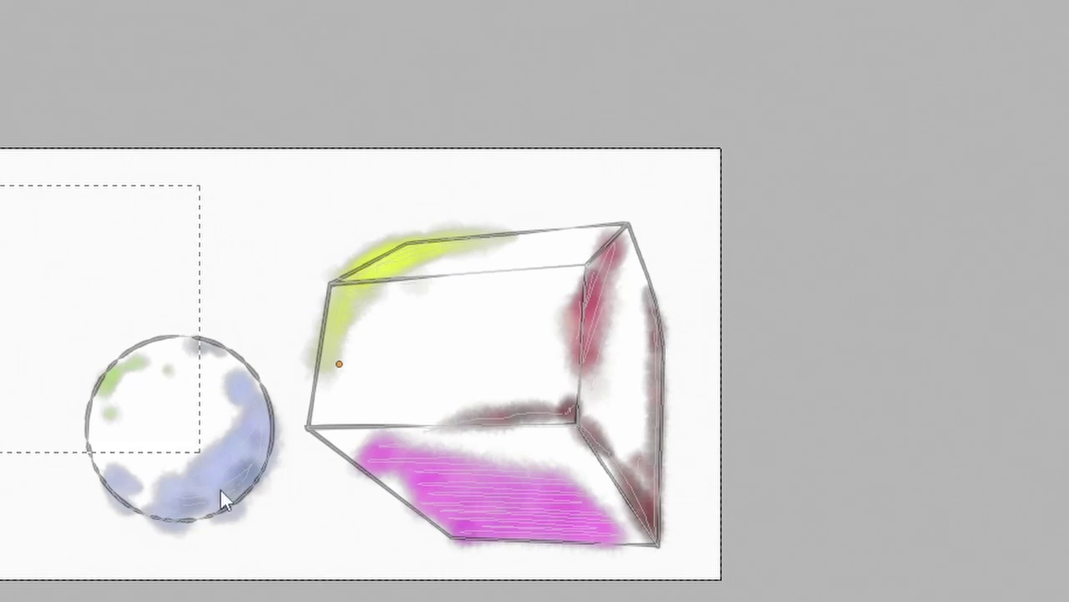
# Box-select the circle's points, separate them with P > Selected Strokes, and verify by hiding/unhiding.
pyautogui.moveTo(223, 498)
pyautogui.mouseDown()
pyautogui.moveTo(306, 600)
pyautogui.moveTo(289, 594)
pyautogui.mouseUp()
pyautogui.scroll(2, 282, 573)
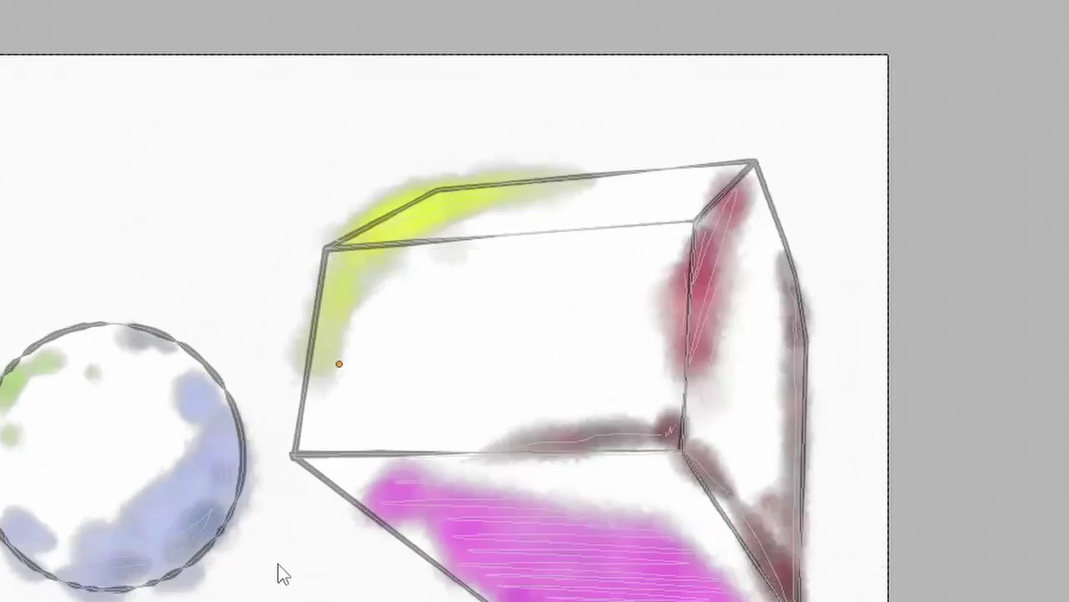
pyautogui.scroll(3, 282, 573)
pyautogui.scroll(-3, 140, 581)
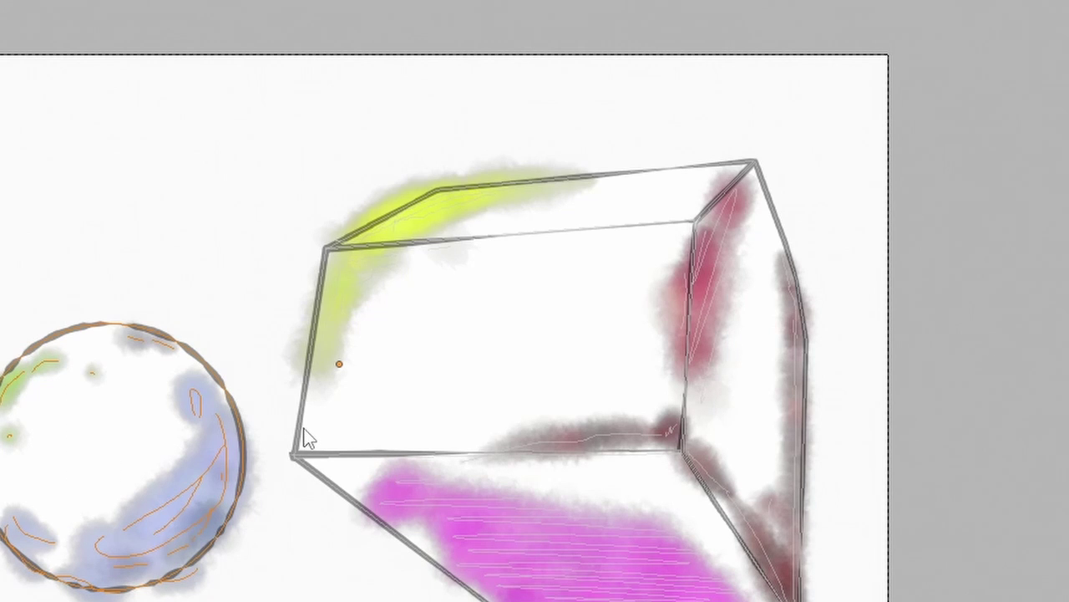
pyautogui.press('p')
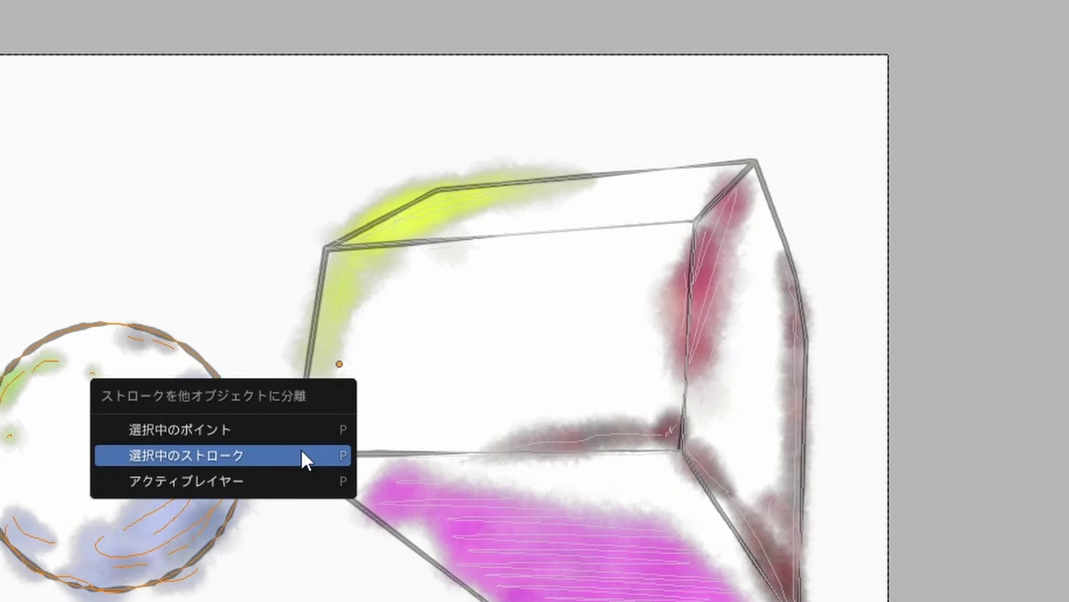
pyautogui.click(302, 452)
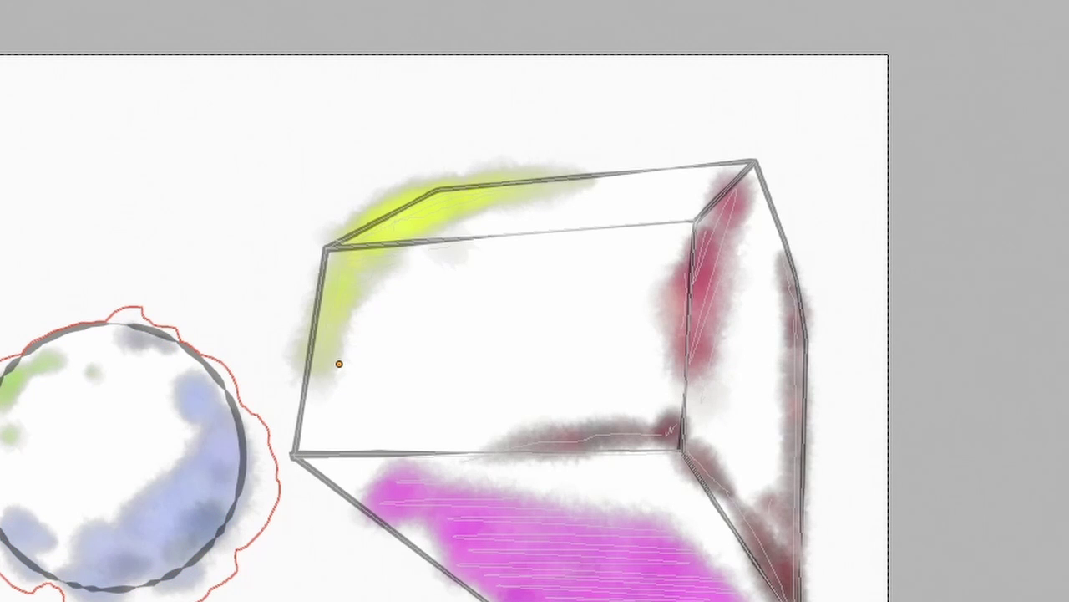
pyautogui.hotkey('shift', 'h')
pyautogui.hotkey('alt', 'h')
pyautogui.press('h')
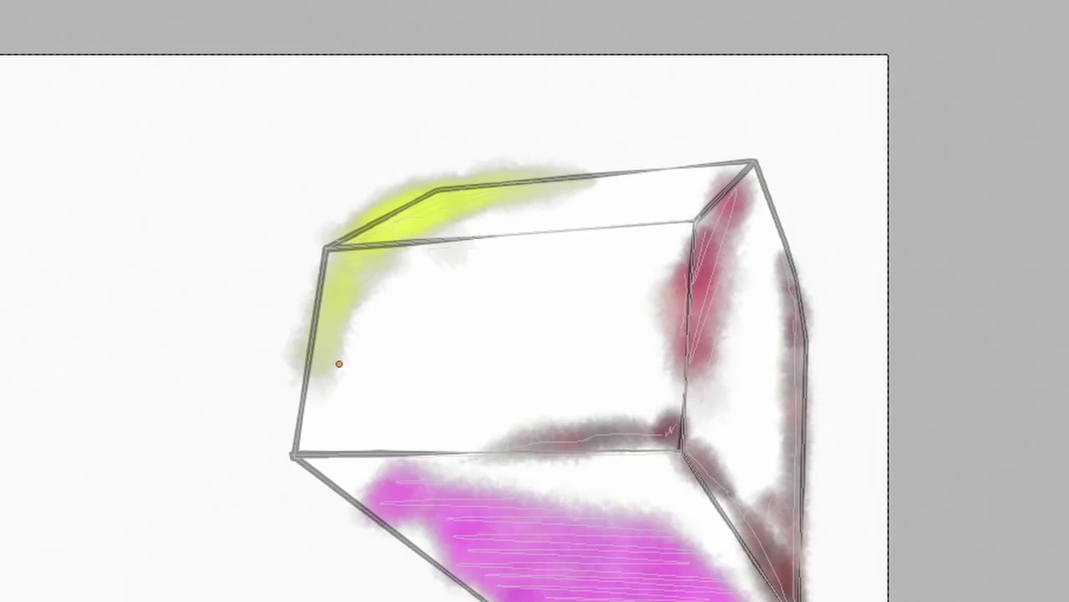
pyautogui.hotkey('alt', 'h')
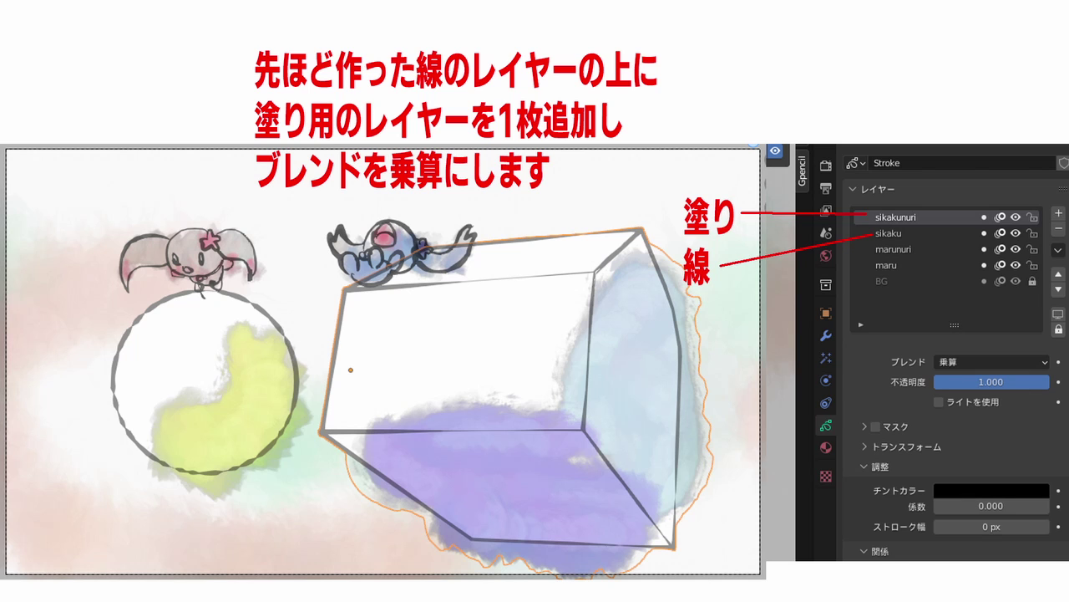
# Make the circle the active object.
pyautogui.click(209, 401)
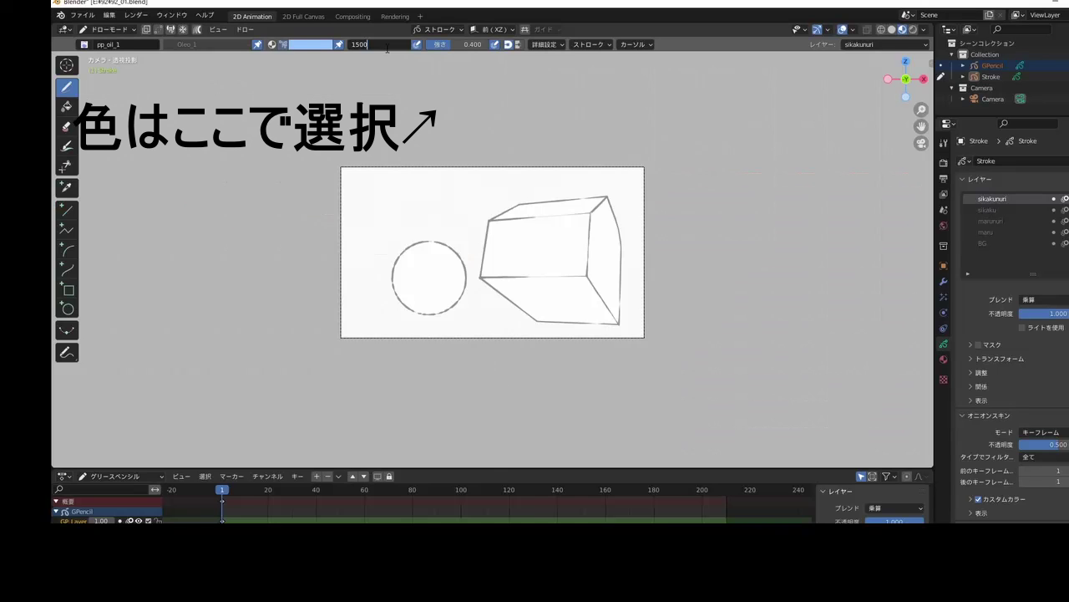
# Paint pale blue watercolour washes on the box's right side.
pyautogui.moveTo(600, 224); pyautogui.dragTo(605, 229)
pyautogui.moveTo(603, 228); pyautogui.dragTo(471, 66, button='middle')
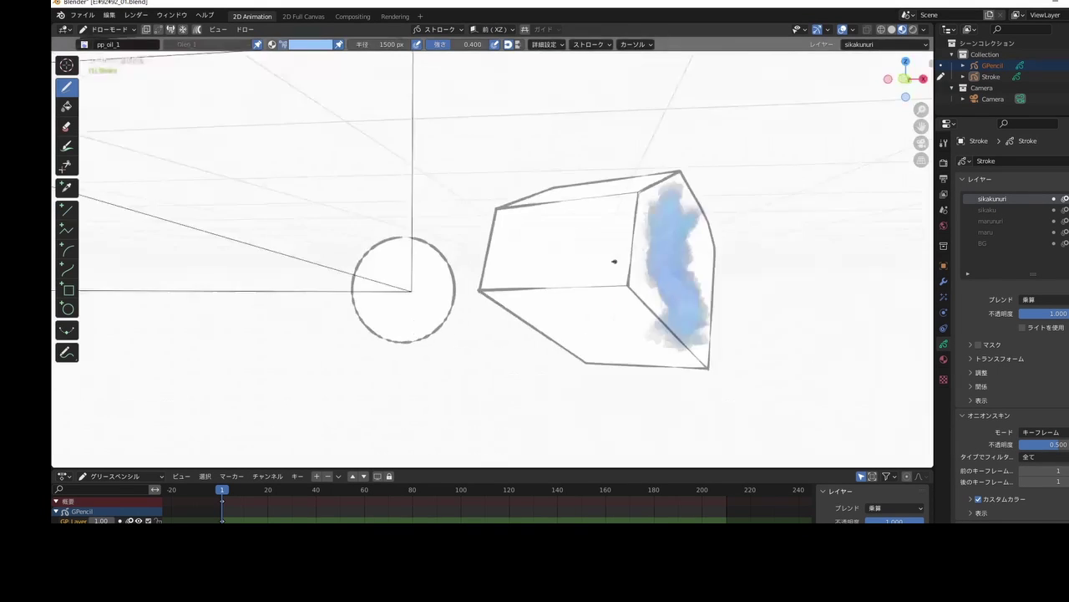
pyautogui.click(311, 45)
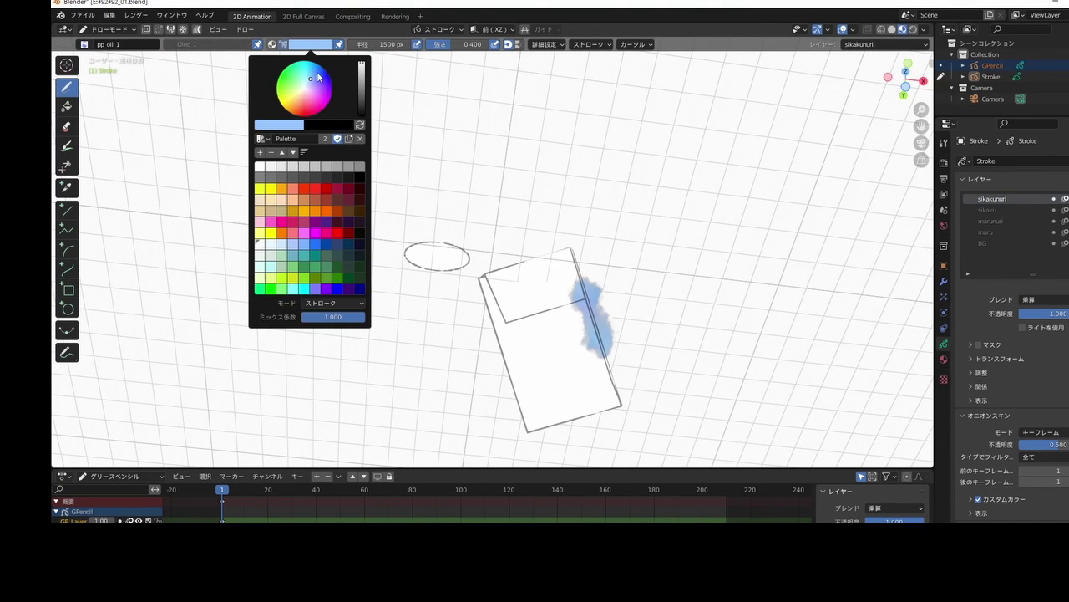
pyautogui.click(303, 88)
pyautogui.moveTo(604, 341); pyautogui.dragTo(565, 234, button='middle')
pyautogui.moveTo(566, 234); pyautogui.dragTo(552, 247)
pyautogui.moveTo(552, 246)
pyautogui.mouseDown(button='middle')
pyautogui.moveTo(633, 246)
pyautogui.moveTo(585, 346)
pyautogui.moveTo(602, 383)
pyautogui.moveTo(604, 310)
pyautogui.mouseUp(button='middle')
pyautogui.press('KP_0')
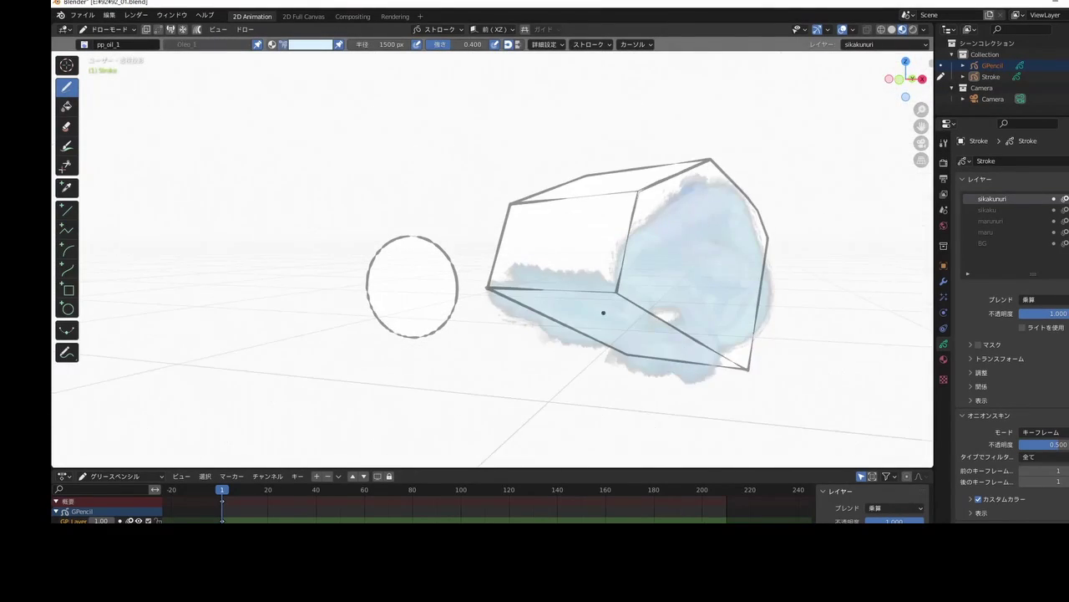
pyautogui.press('KP_0')
# Paint a lavender wash across the box's bottom face, then make the marunuri layer active.
pyautogui.click(311, 44)
pyautogui.click(294, 100)
pyautogui.moveTo(601, 282); pyautogui.dragTo(525, 277)
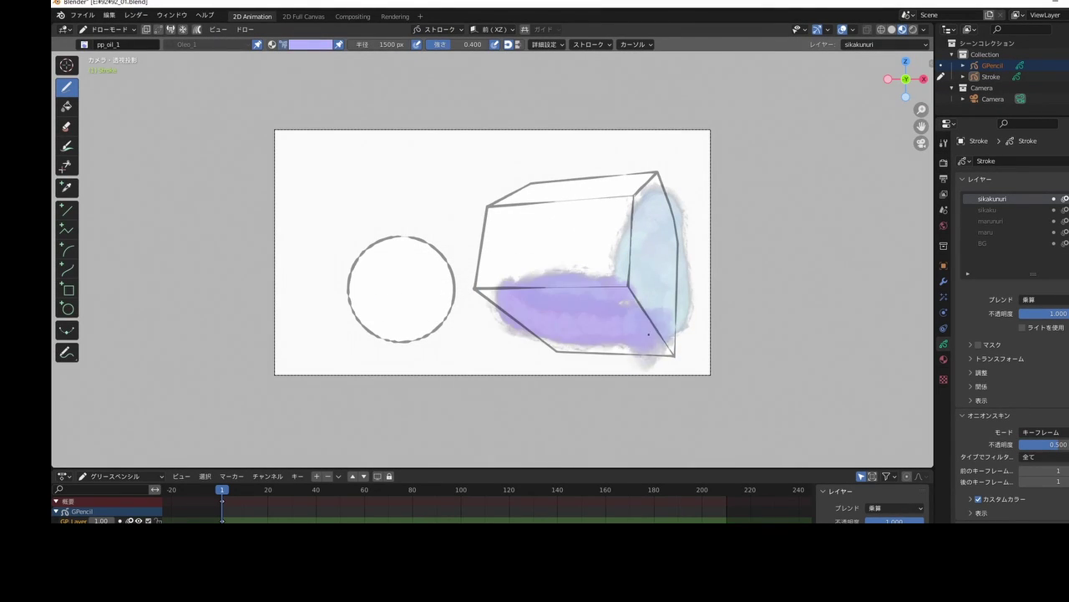
pyautogui.moveTo(525, 277)
pyautogui.mouseDown(button='middle')
pyautogui.moveTo(508, 210)
pyautogui.moveTo(727, 321)
pyautogui.mouseUp(button='middle')
pyautogui.press('KP_0')
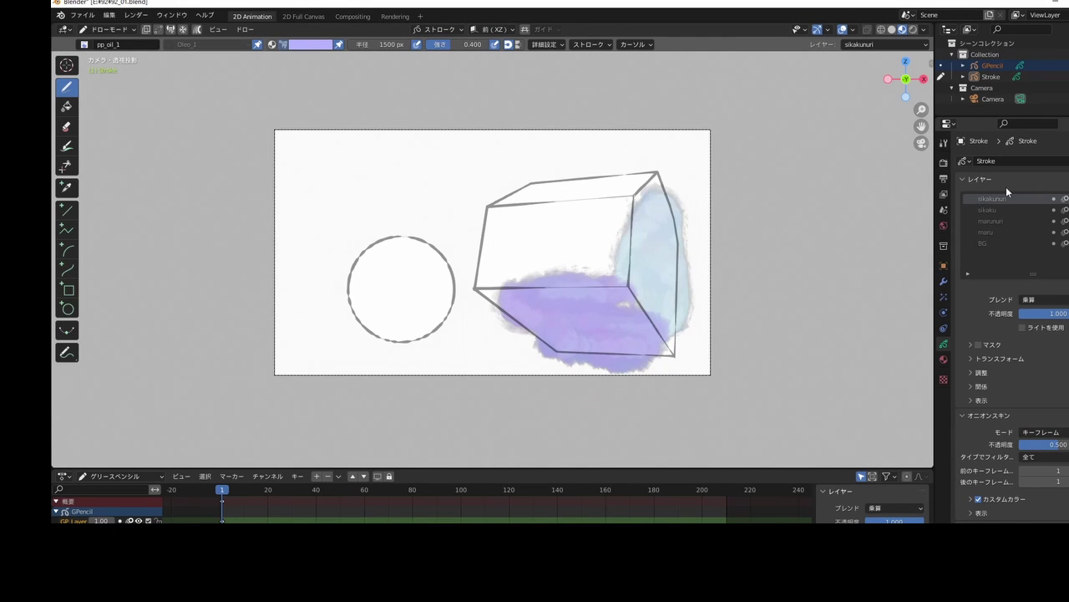
pyautogui.click(991, 220)
pyautogui.click(326, 44)
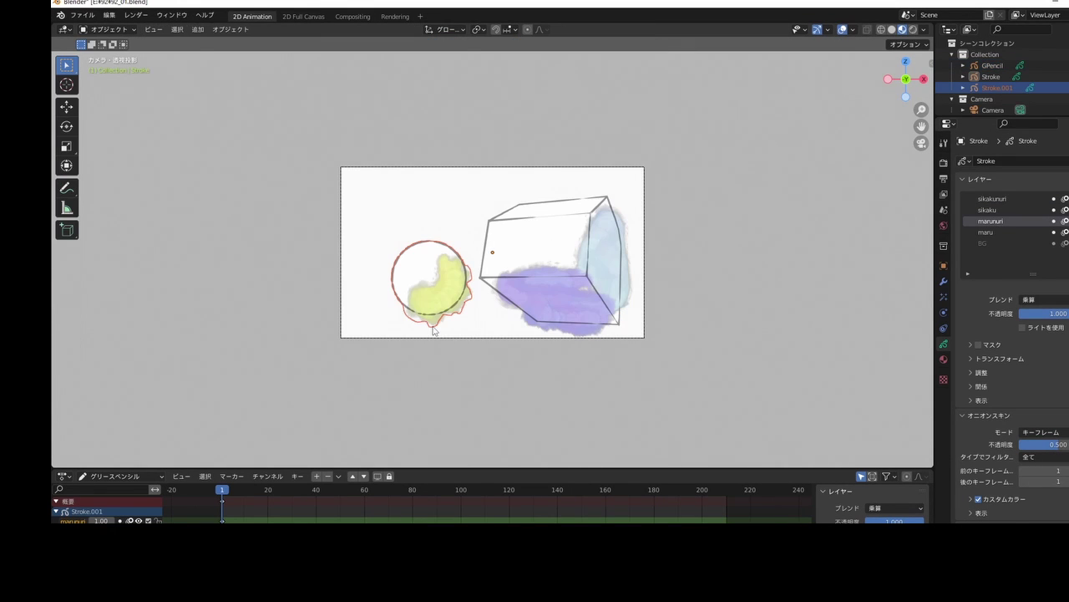
# Move the circle below the camera frame and keyframe its location at frame 1.
pyautogui.press('g')
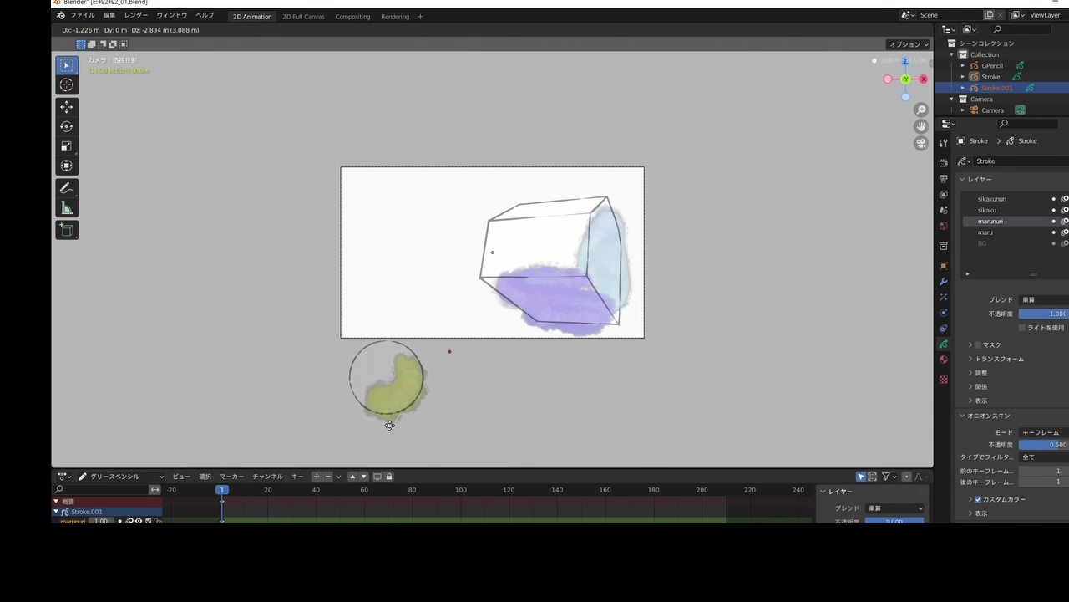
pyautogui.click(389, 424)
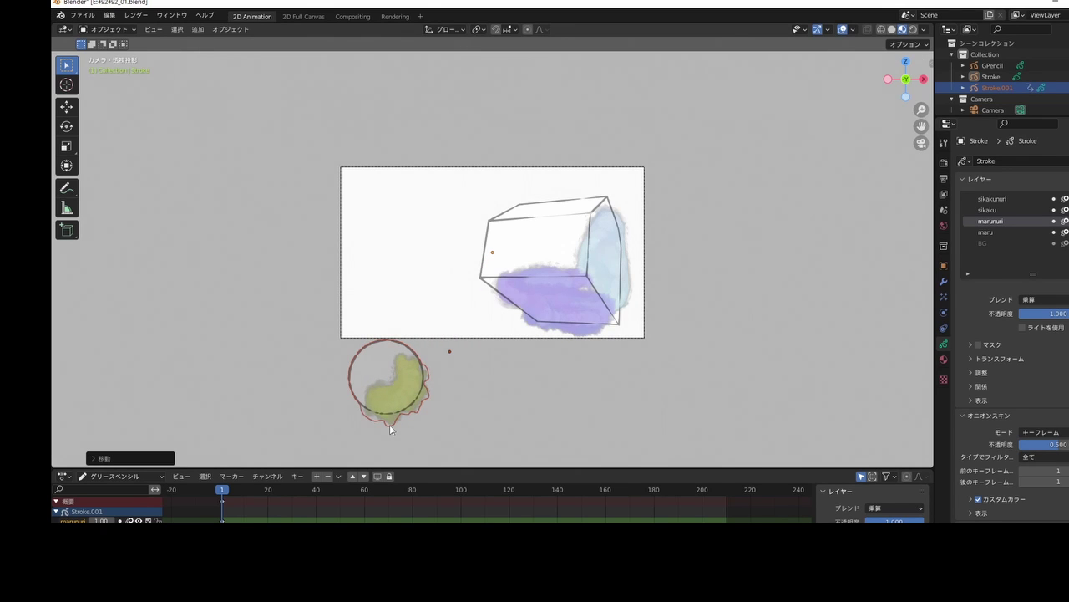
pyautogui.scroll(3, 389, 424)
pyautogui.scroll(-2, 389, 425)
pyautogui.scroll(-1, 389, 424)
pyautogui.press('i')
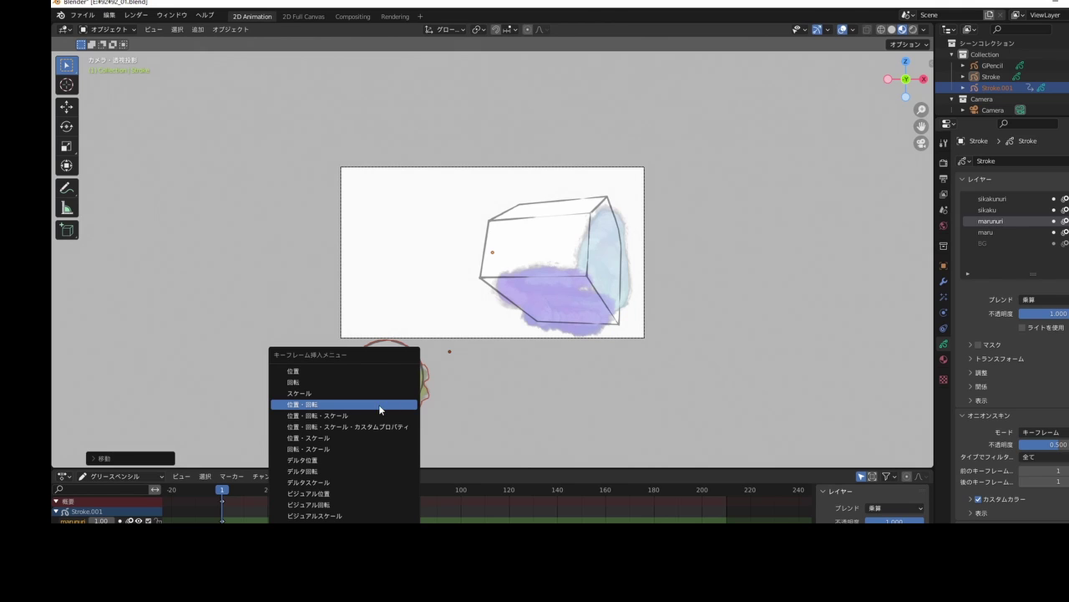
pyautogui.click(382, 370)
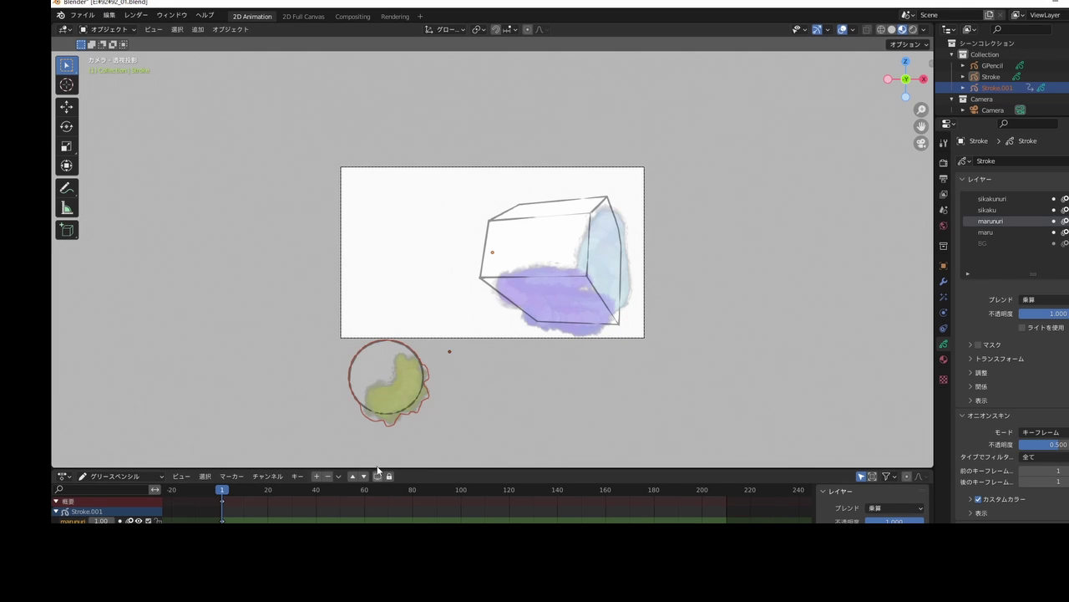
# At frame 49, move the circle above the camera frame and keyframe its location.
pyautogui.click(205, 476)
pyautogui.moveTo(223, 487); pyautogui.dragTo(292, 501)
pyautogui.press('g')
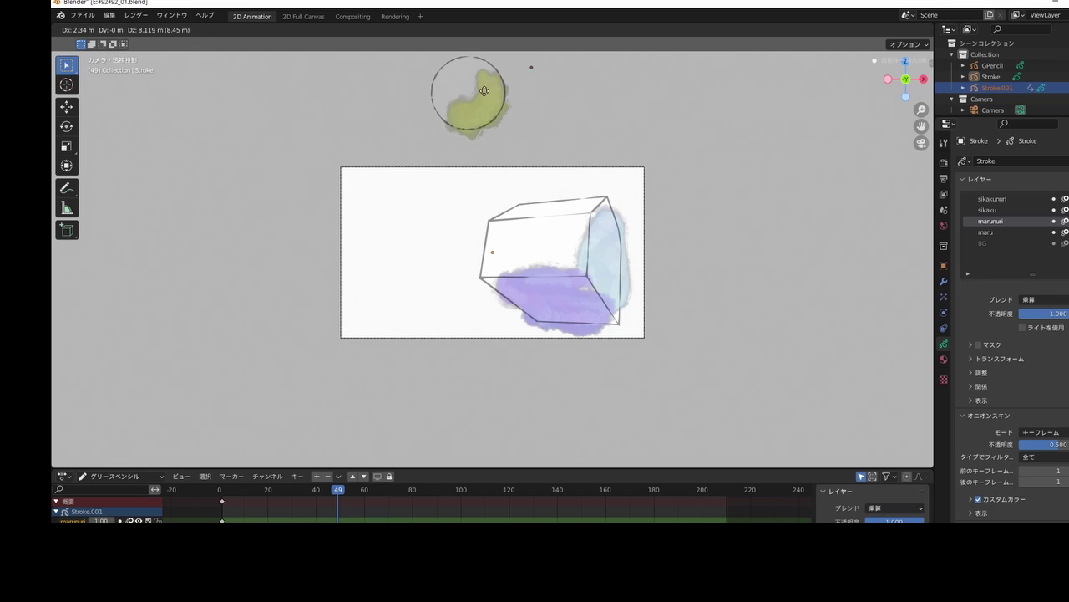
pyautogui.click(483, 102)
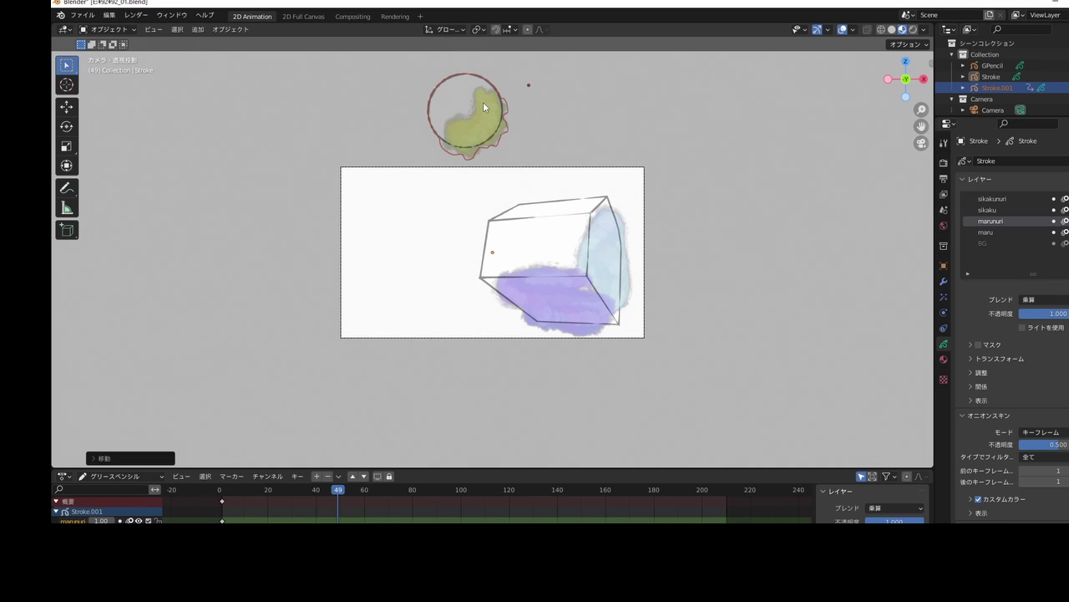
pyautogui.press('i')
pyautogui.click(483, 265)
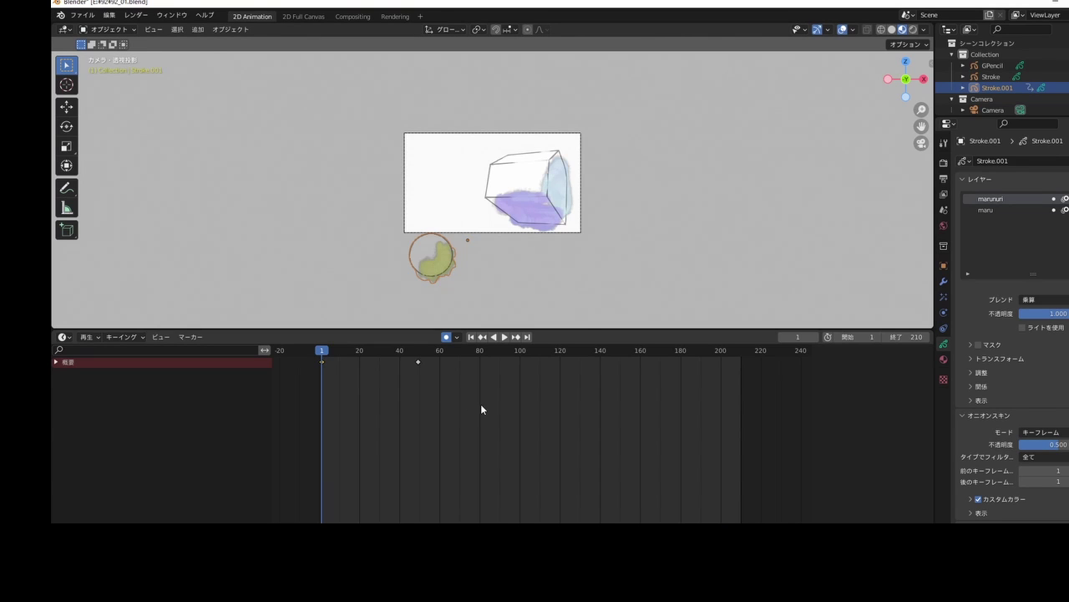
# Duplicate the circle's keyframes 49 frames later, adding copies around frames 100 and 148.
pyautogui.moveTo(482, 405); pyautogui.dragTo(318, 346)
pyautogui.press('g')
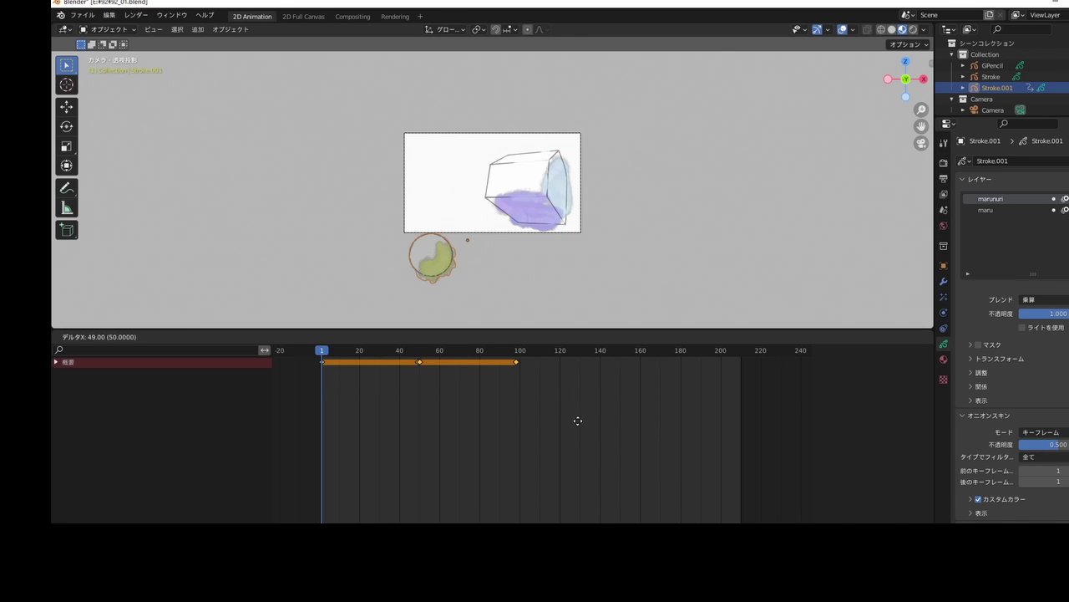
pyautogui.click(577, 421)
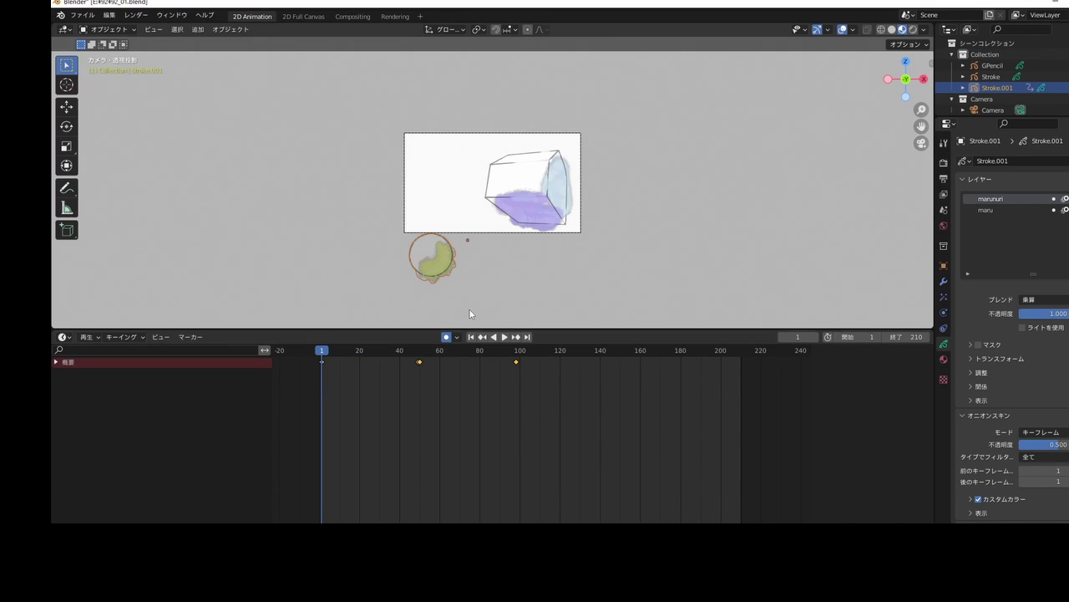
pyautogui.click(515, 336)
pyautogui.press('g')
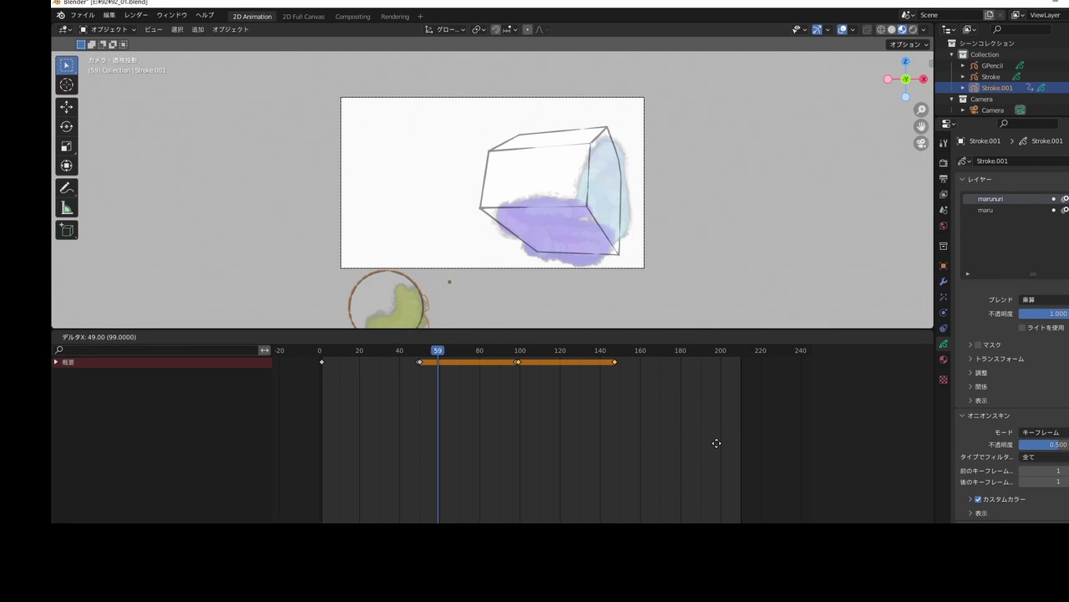
pyautogui.click(716, 447)
# Jump back to frame 1 and play the circle's bobbing animation.
pyautogui.scroll(1, 635, 384)
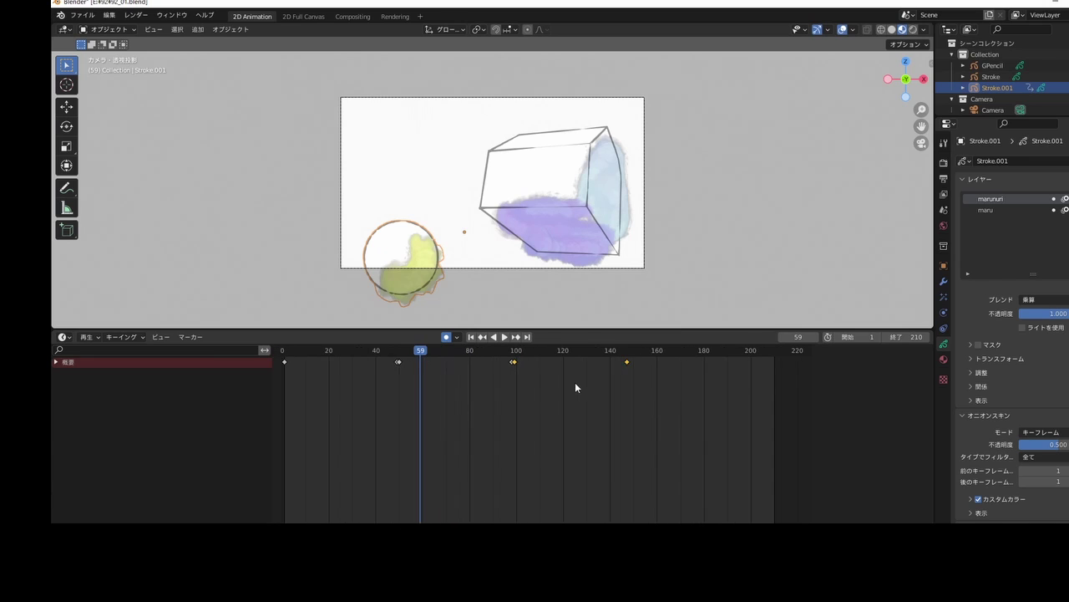
pyautogui.scroll(-2, 518, 367)
pyautogui.click(470, 337)
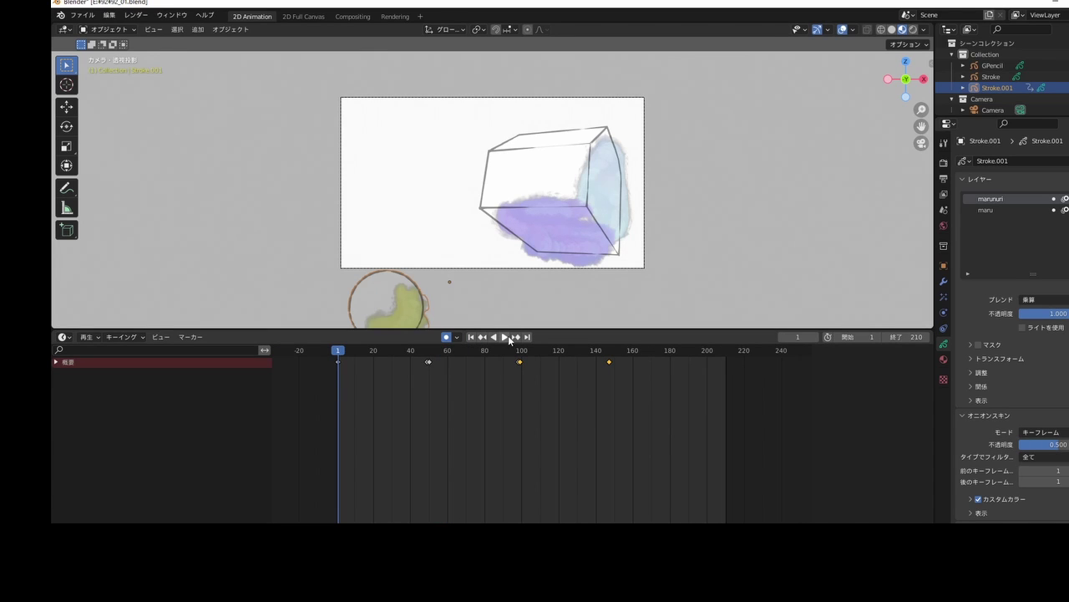
pyautogui.click(504, 336)
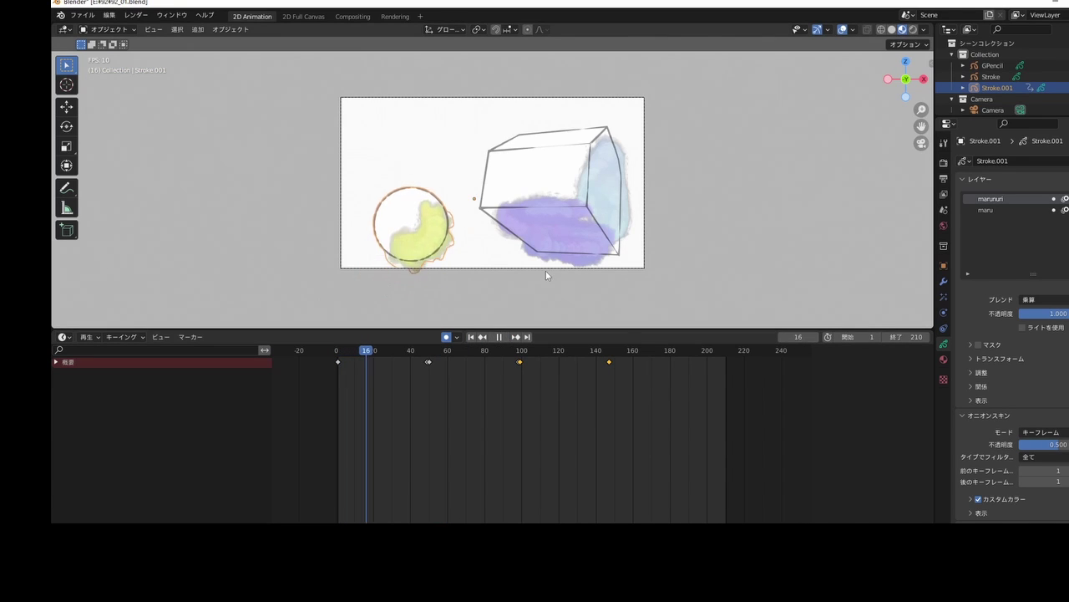
pyautogui.scroll(2, 546, 271)
pyautogui.scroll(1, 546, 275)
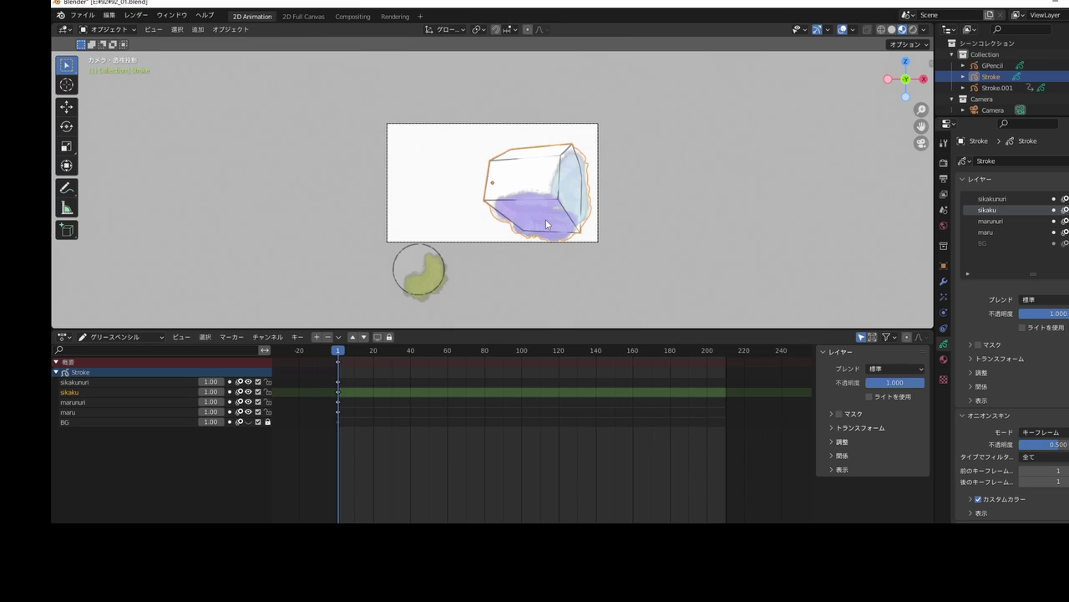
# Keyframe the box below the camera frame at frame 1 and above it at frame 49.
pyautogui.moveTo(547, 224); pyautogui.dragTo(522, 326)
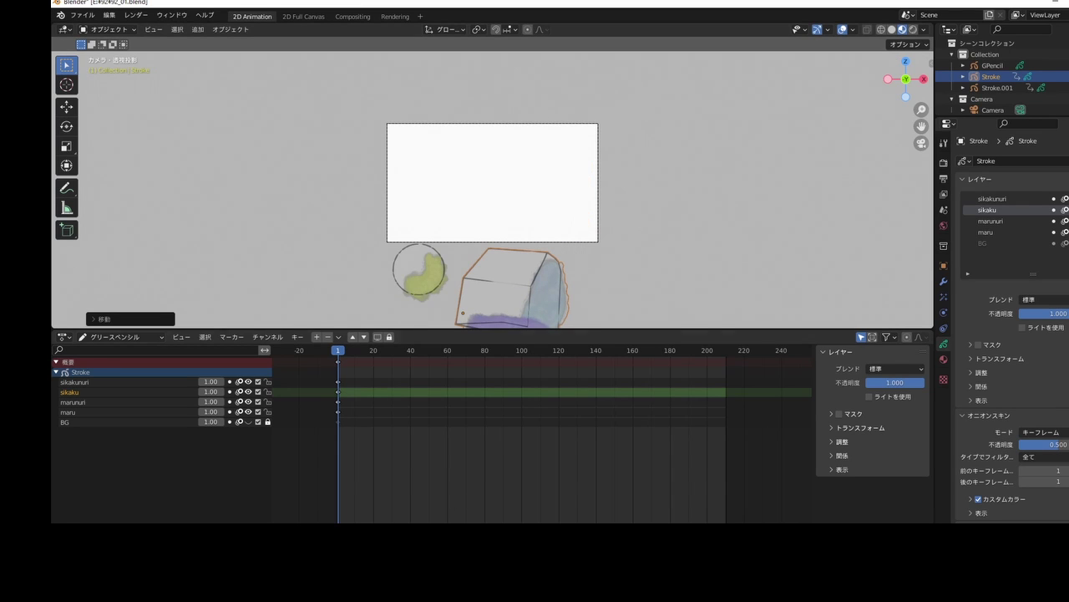
pyautogui.press('i')
pyautogui.click(454, 468)
pyautogui.moveTo(338, 372); pyautogui.dragTo(428, 373)
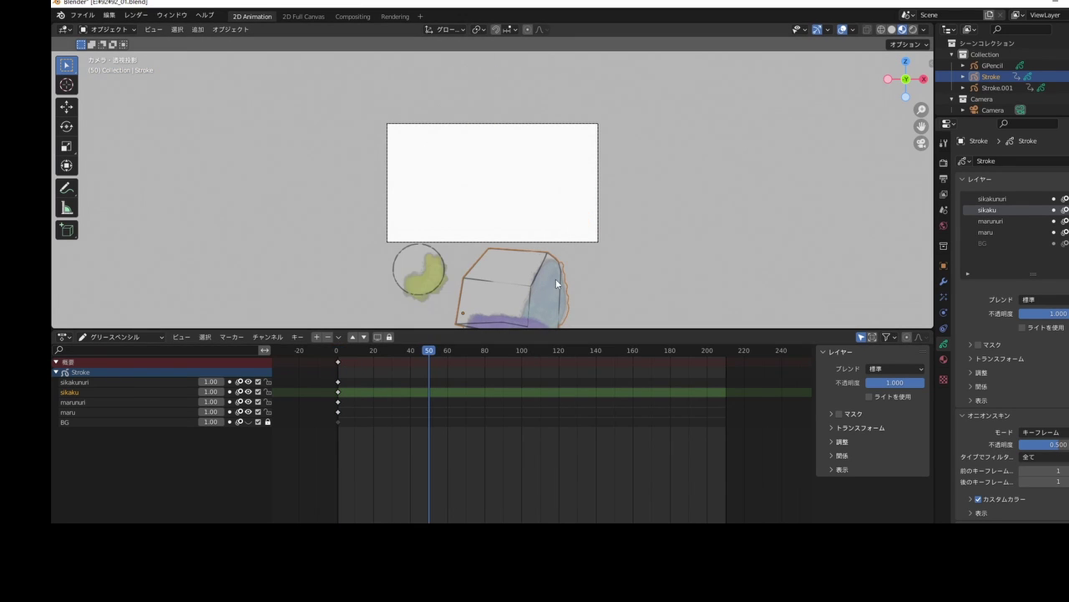
pyautogui.hotkey('ctrl', 'z')
pyautogui.hotkey('ctrl', 'z')
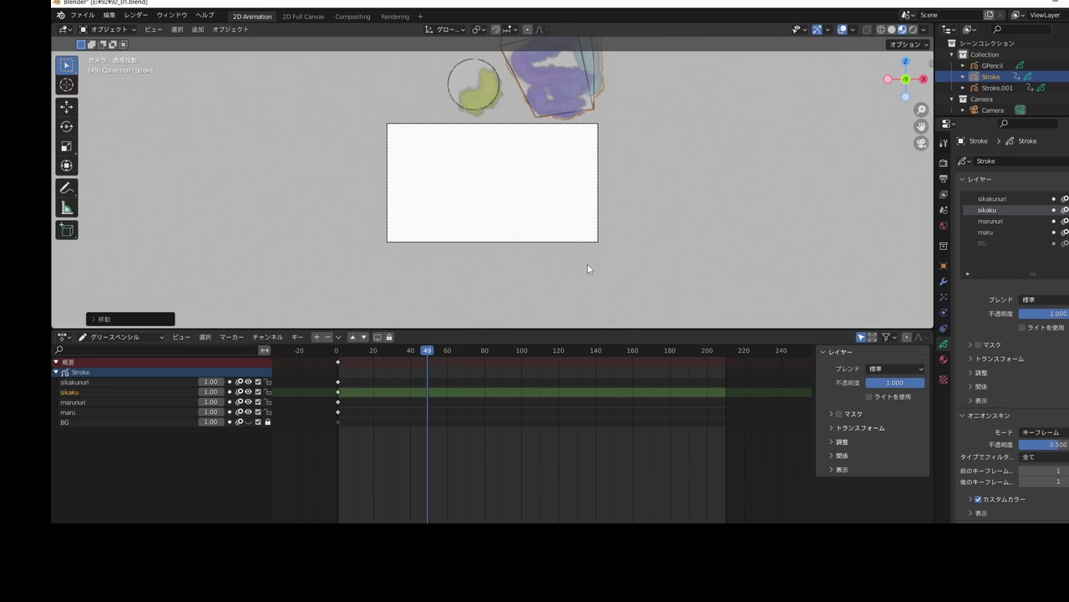
pyautogui.press('i')
pyautogui.click(589, 264)
pyautogui.moveTo(427, 351)
pyautogui.mouseDown()
pyautogui.moveTo(449, 358)
pyautogui.moveTo(413, 358)
pyautogui.mouseUp()
# Duplicate the box's keyframes 48 frames later twice, placing copies near frames 98 and 148.
pyautogui.click(63, 337)
pyautogui.click(217, 382)
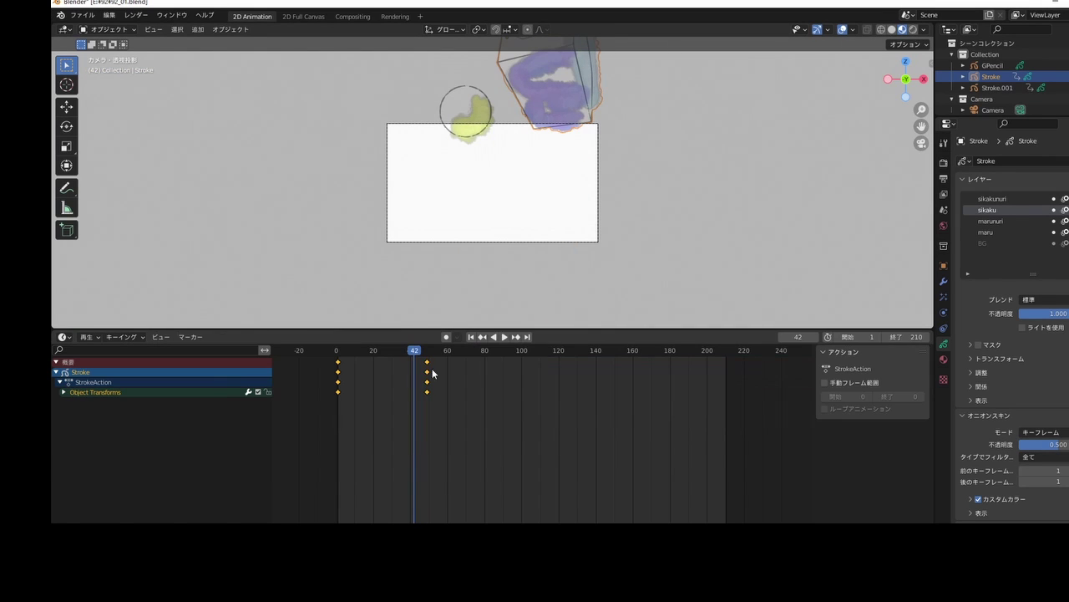
pyautogui.hotkey('ctrl', 'z')
pyautogui.click(64, 391)
pyautogui.hotkey('ctrl', 'z')
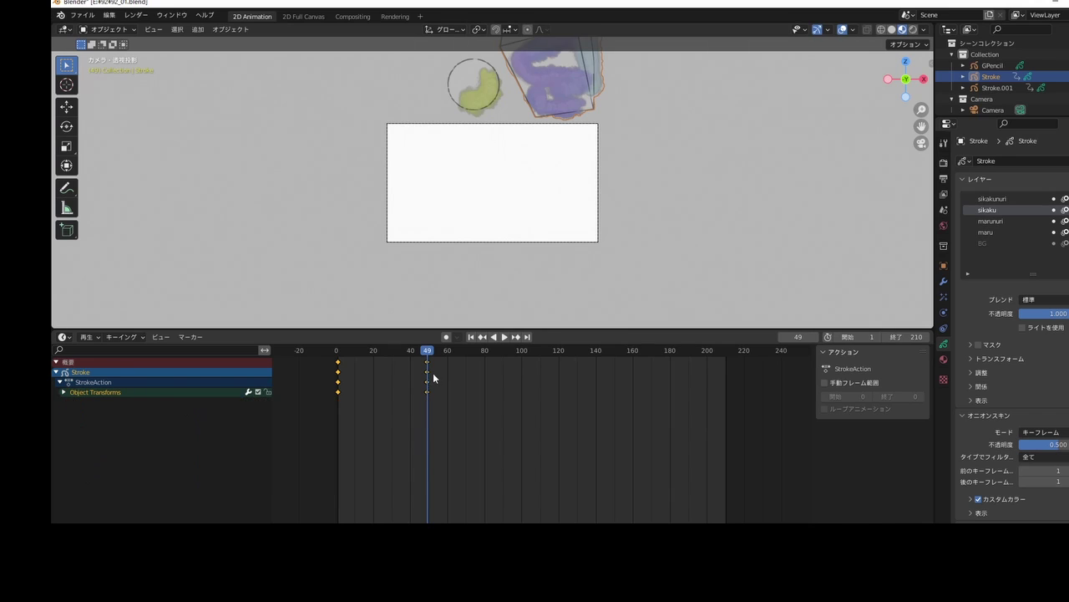
pyautogui.hotkey('ctrl', 'z')
pyautogui.hotkey('ctrl', 'shift', 'z')
pyautogui.hotkey('shift', 'd')
pyautogui.click(488, 371)
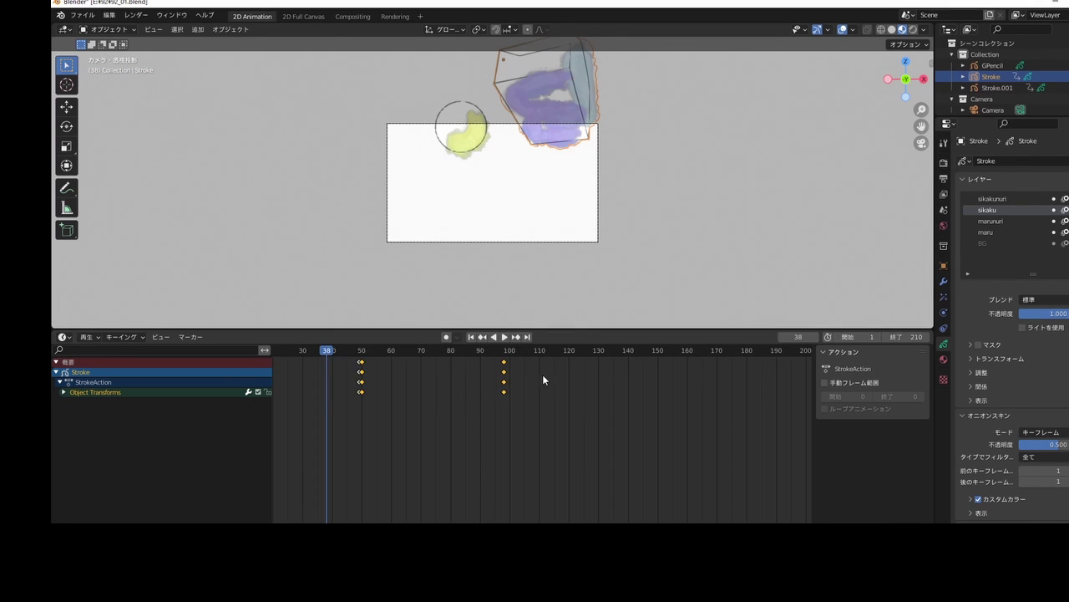
pyautogui.hotkey('shift', 'd')
pyautogui.click(621, 400)
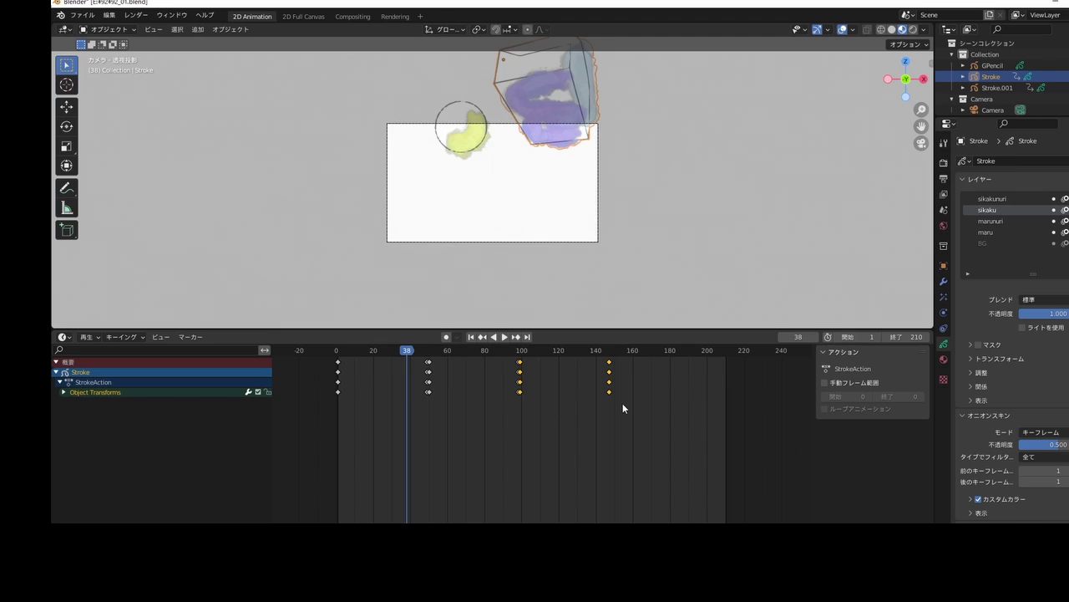
# Return to frame 1 and play the animation.
pyautogui.press('Up')
pyautogui.click(470, 337)
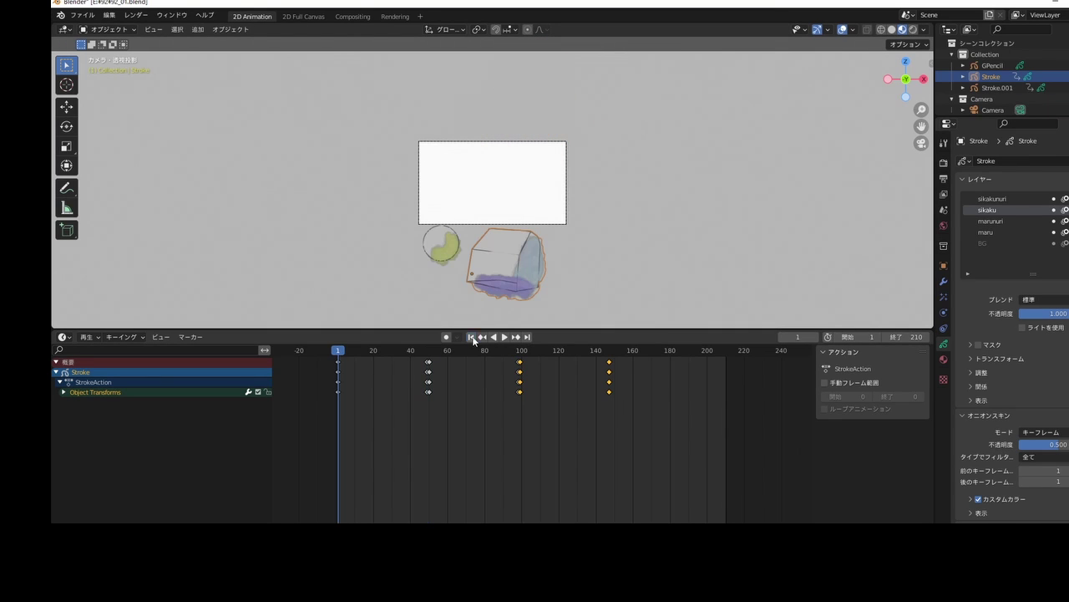
pyautogui.click(504, 337)
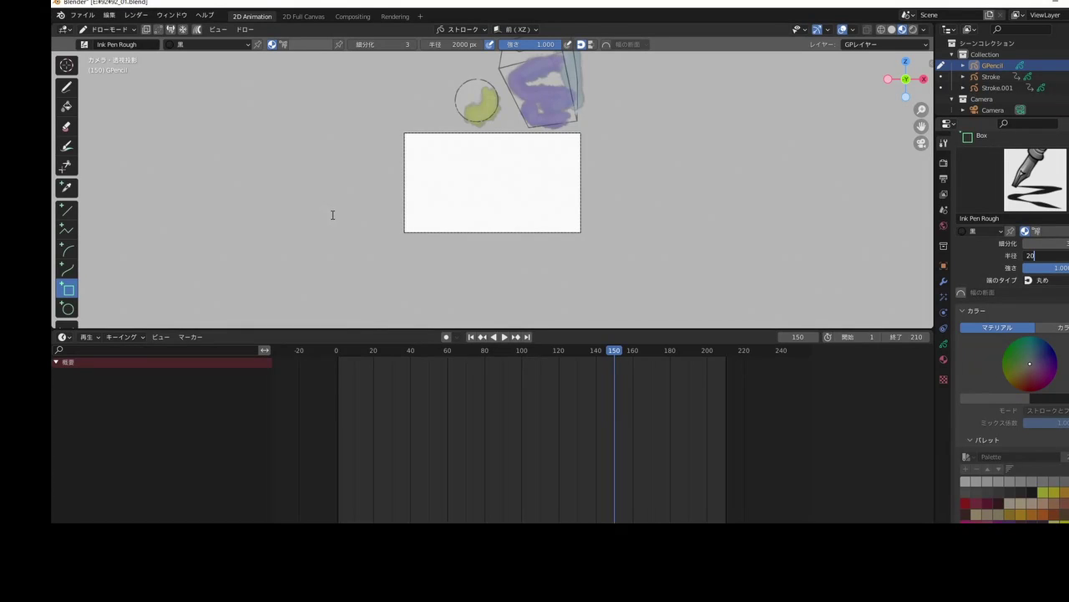
# Draw a wide rectangle below the camera frame at 20 px radius, then paint a pink cloud.
pyautogui.press('Return')
pyautogui.moveTo(318, 218); pyautogui.dragTo(684, 259)
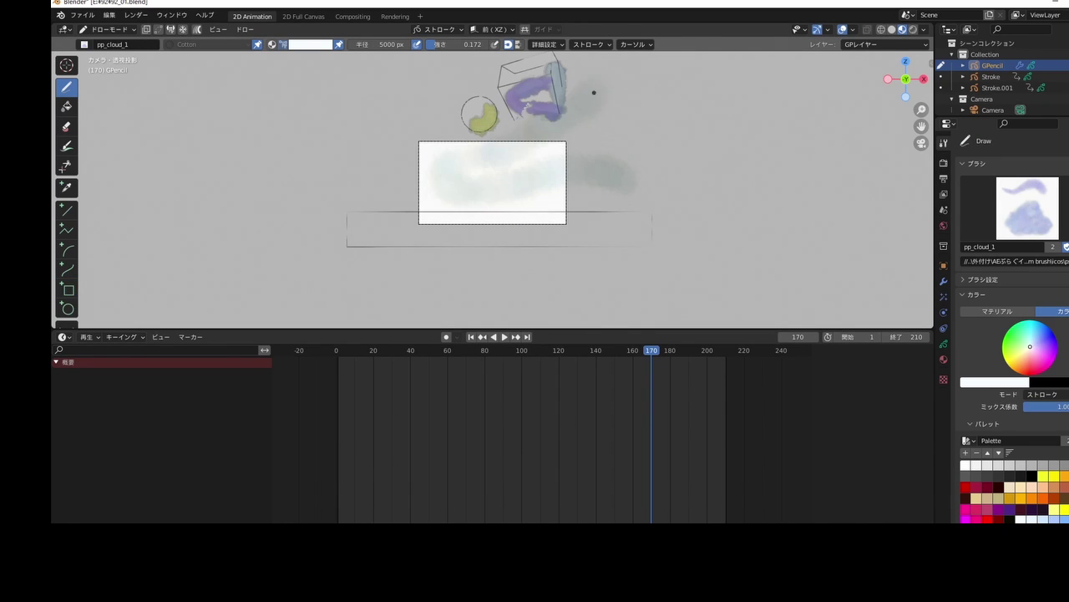
pyautogui.click(316, 44)
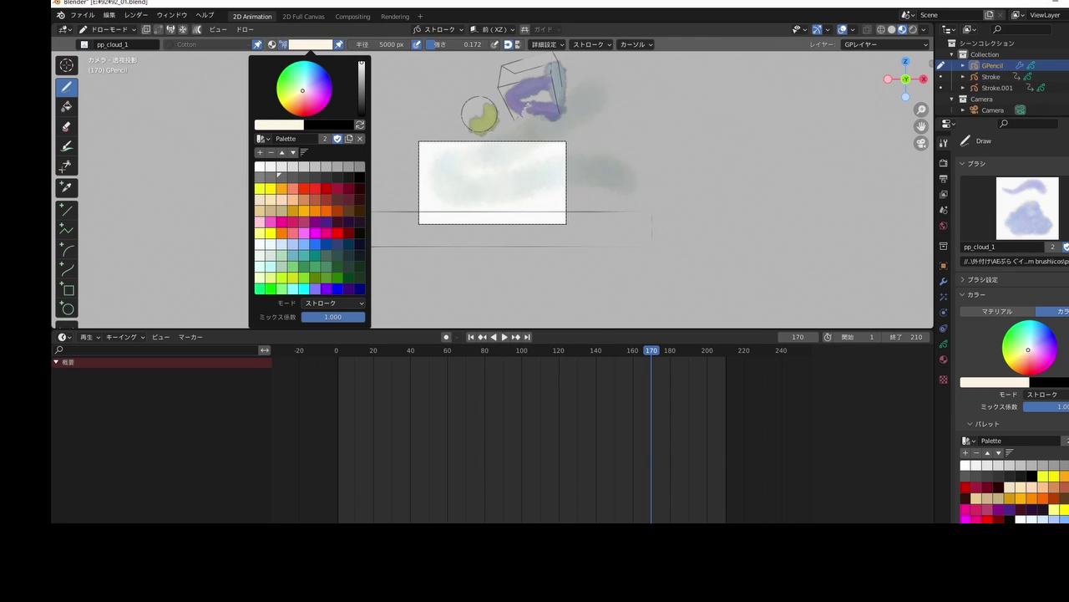
pyautogui.click(260, 221)
pyautogui.moveTo(493, 146); pyautogui.dragTo(401, 201)
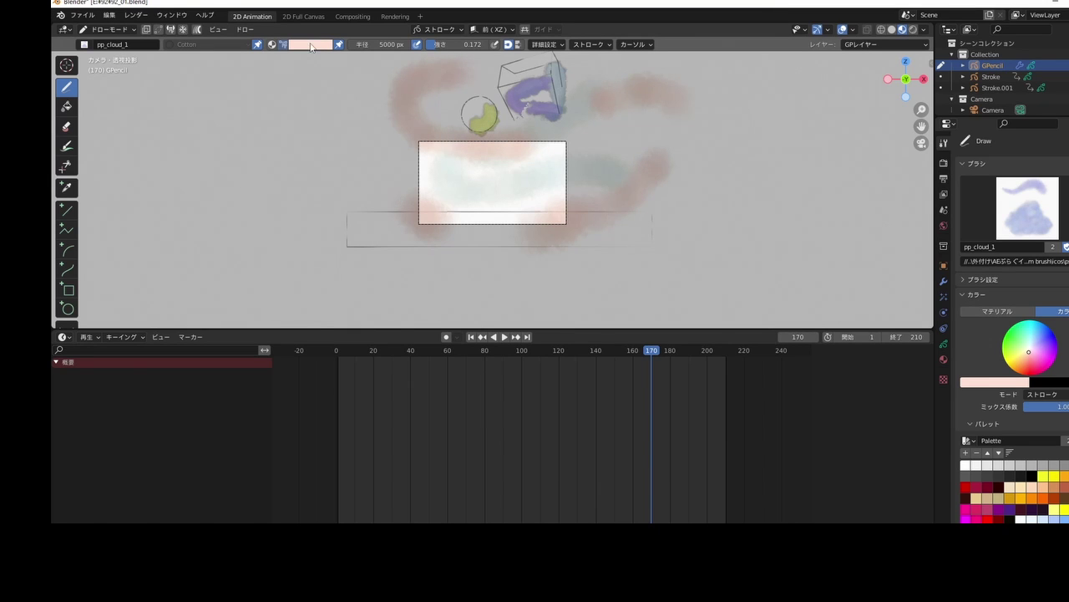
# Add light cyan cloud strokes around the scene, then switch to Edit Mode.
pyautogui.click(311, 45)
pyautogui.click(276, 251)
pyautogui.moveTo(375, 145); pyautogui.dragTo(510, 212, button='middle')
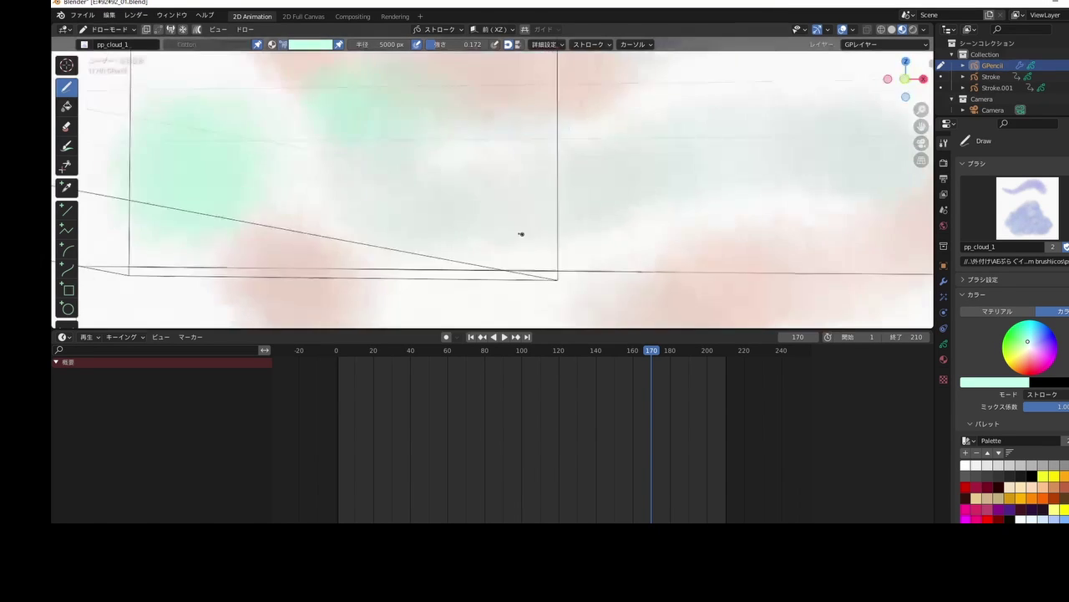
pyautogui.moveTo(597, 239); pyautogui.dragTo(632, 257, button='middle')
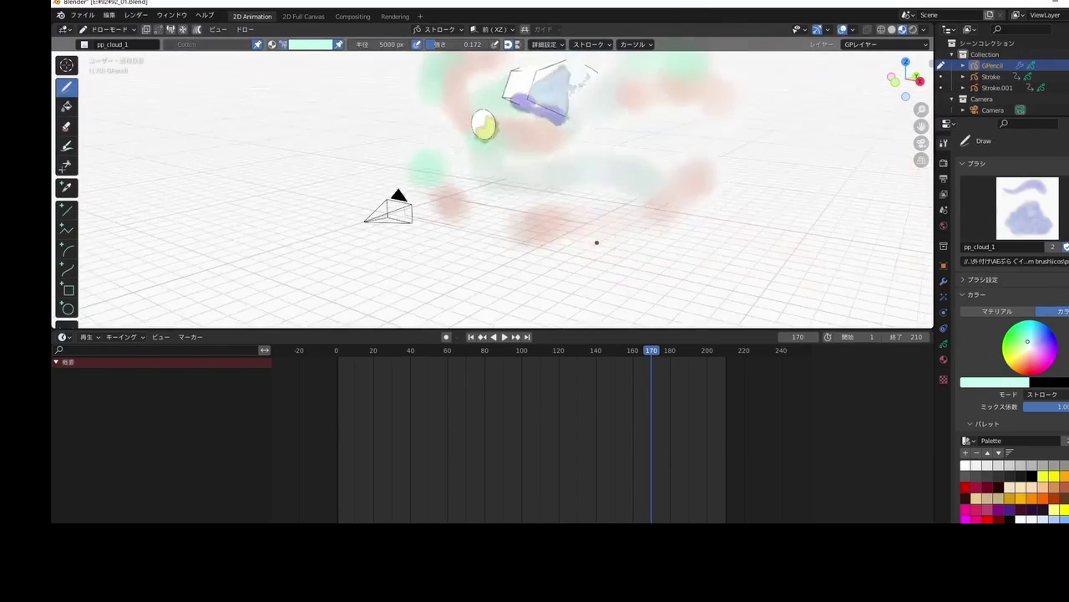
pyautogui.moveTo(599, 94)
pyautogui.mouseDown(button='middle')
pyautogui.moveTo(501, 172)
pyautogui.moveTo(519, 147)
pyautogui.mouseUp(button='middle')
pyautogui.click(101, 31)
pyautogui.click(109, 54)
# From the right-side view, move the pink and cyan cloud strokes into new positions.
pyautogui.press('KP_3')
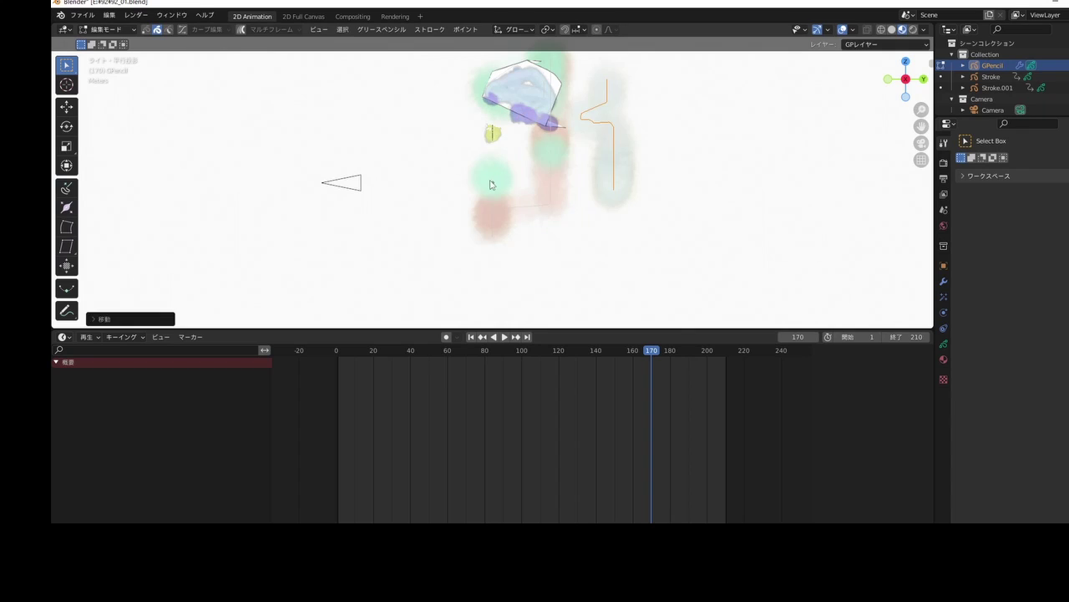
pyautogui.press('g')
pyautogui.click(665, 169)
pyautogui.press('g')
pyautogui.click(659, 167)
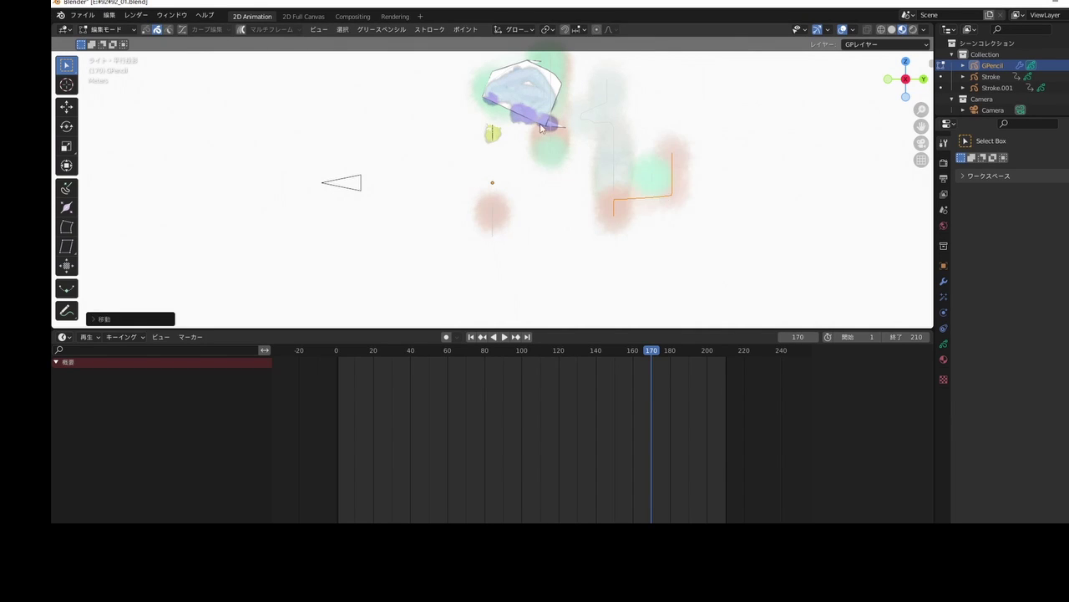
pyautogui.press('g')
pyautogui.click(577, 108)
pyautogui.press('g')
pyautogui.press('g')
pyautogui.click(596, 64)
pyautogui.press('g')
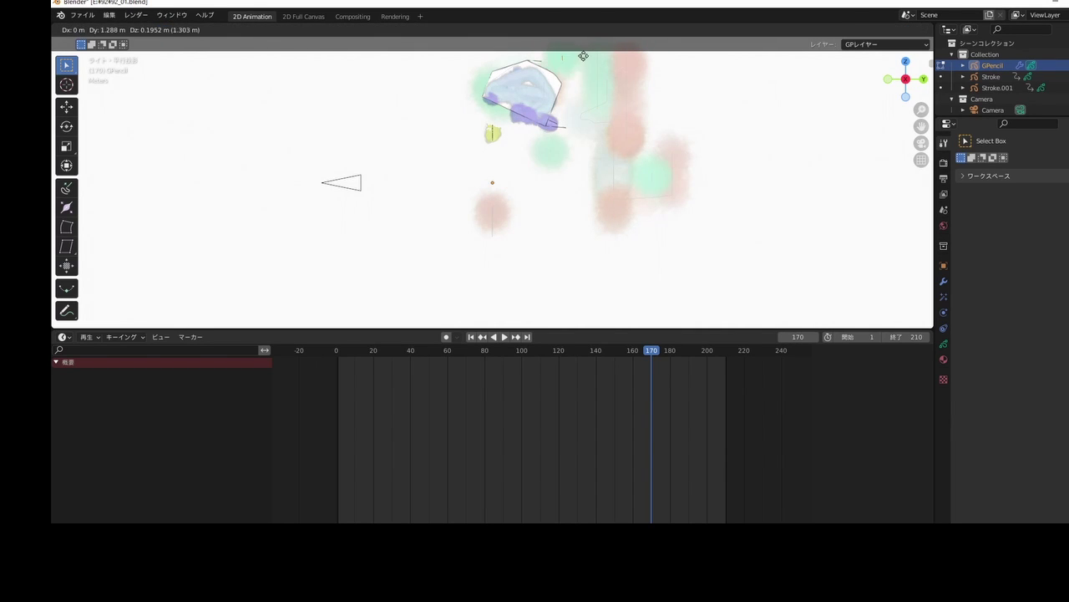
pyautogui.click(582, 53)
pyautogui.press('g')
pyautogui.click(583, 160)
pyautogui.press('g')
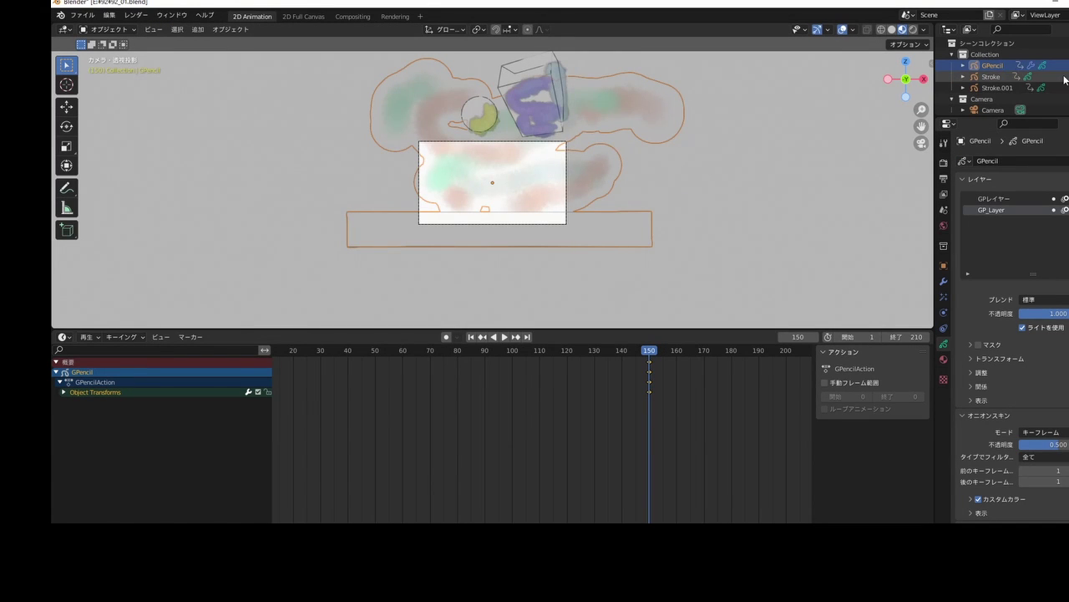
# At frame 1, move the cloud background down-left and keyframe its location.
pyautogui.hotkey('shift', 'ctrl', 'space')
pyautogui.click(290, 351)
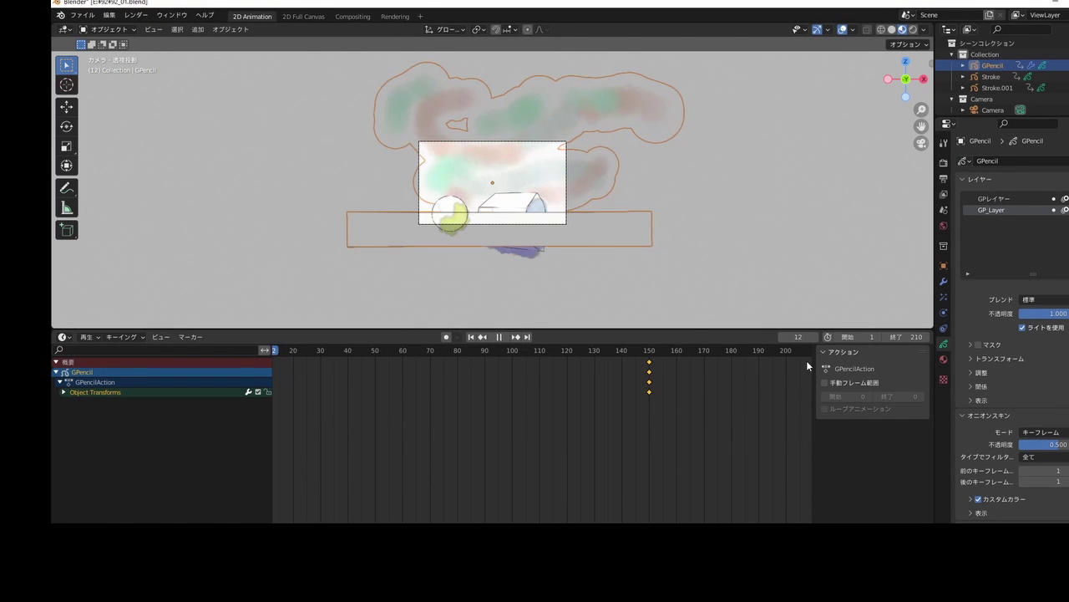
pyautogui.press('space')
pyautogui.click(469, 337)
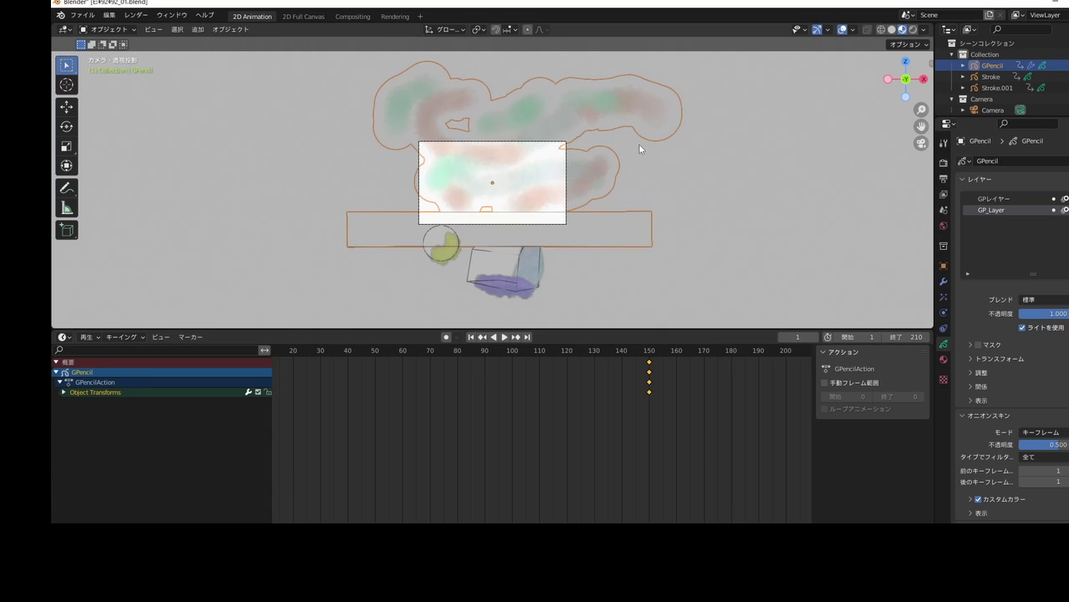
pyautogui.press('g')
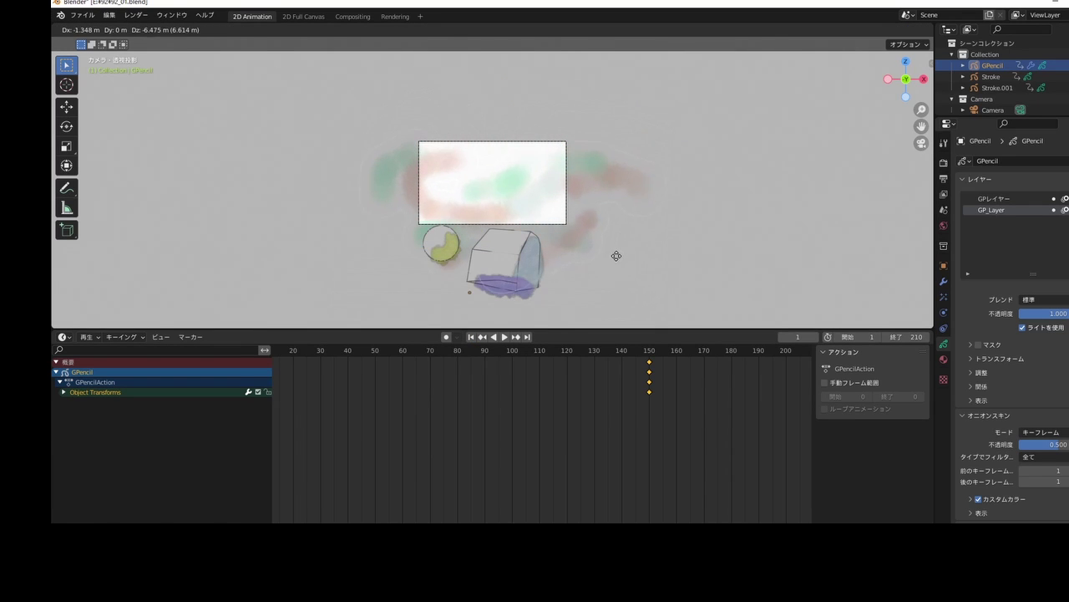
pyautogui.click(614, 274)
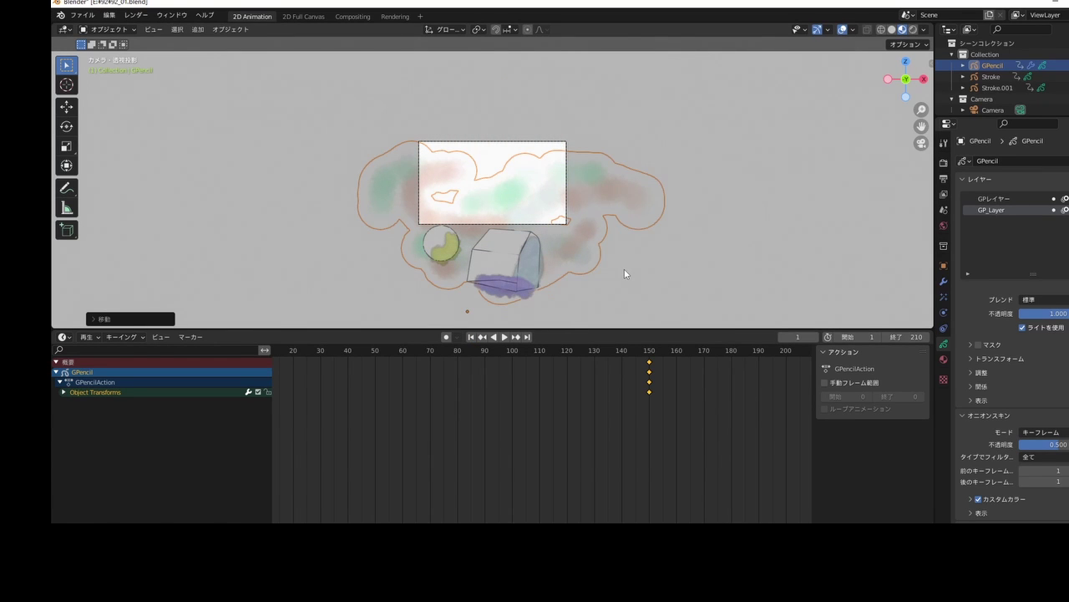
pyautogui.press('i')
pyautogui.click(625, 273)
pyautogui.press('Home')
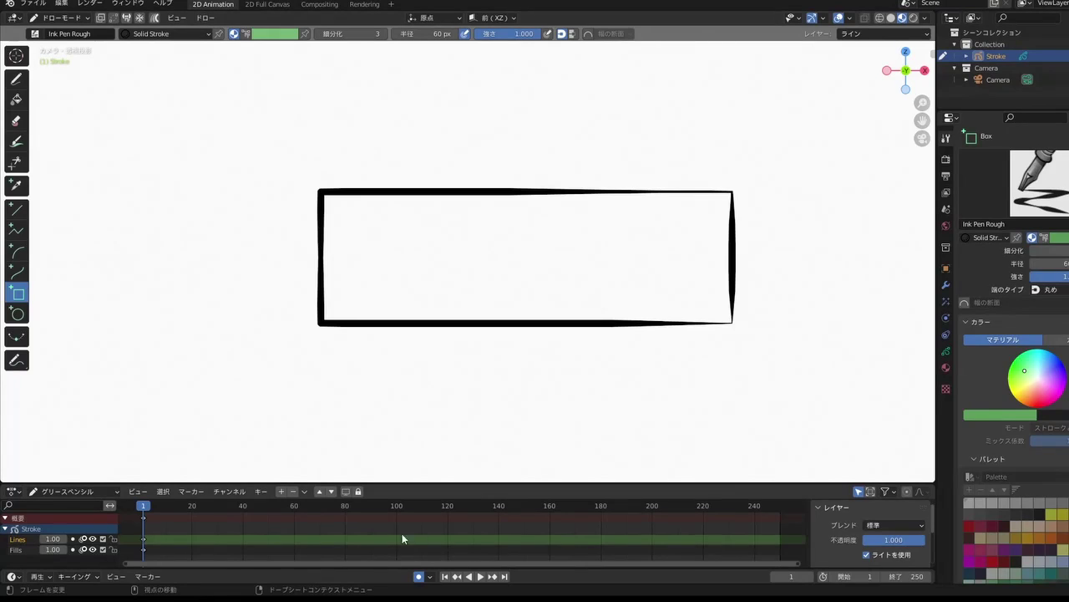
# Play the rough black rectangle animation.
pyautogui.click(480, 576)
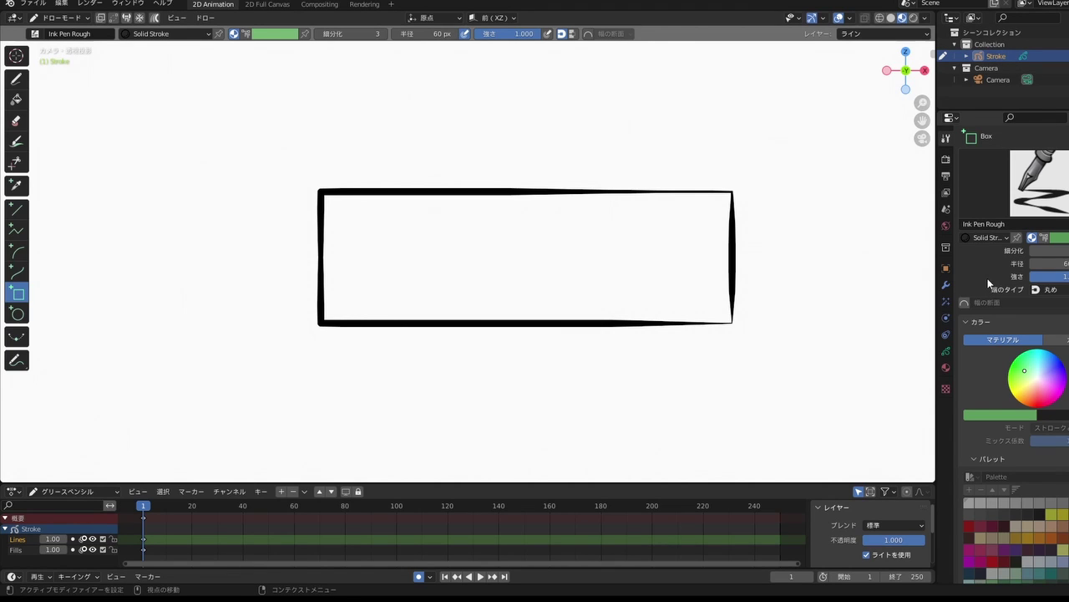
# Add a Noise deform modifier to the rectangle stroke and play to watch the outline wobble.
pyautogui.click(947, 285)
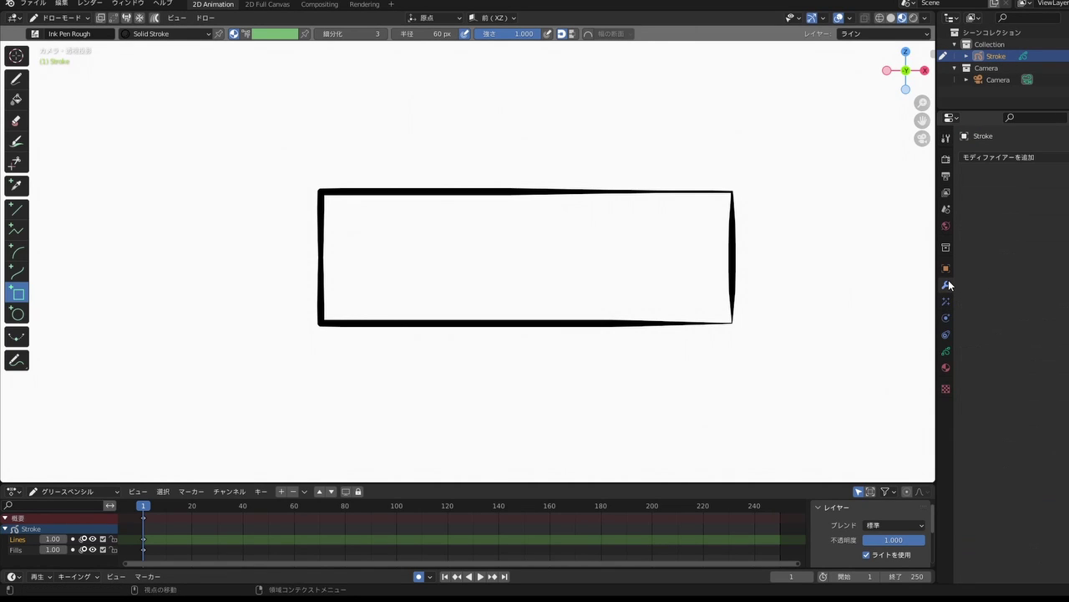
pyautogui.click(1017, 161)
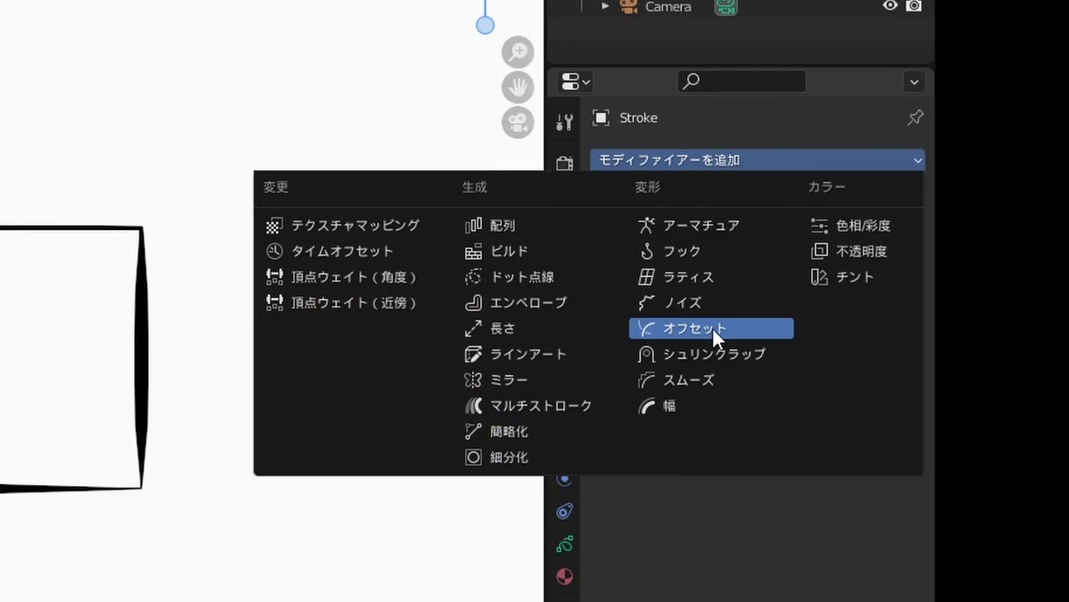
pyautogui.click(720, 304)
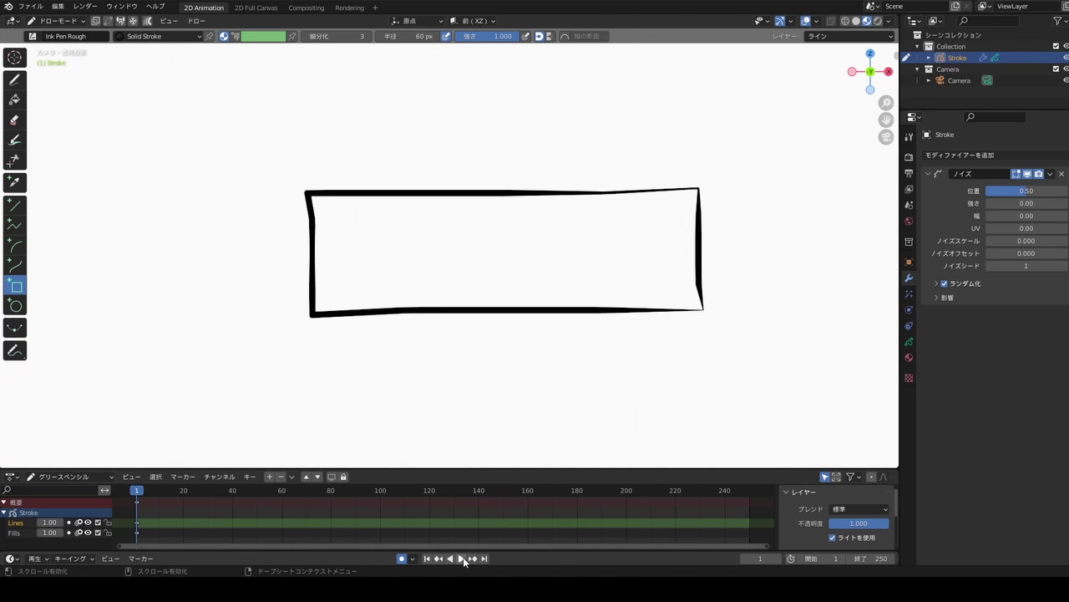
pyautogui.click(463, 562)
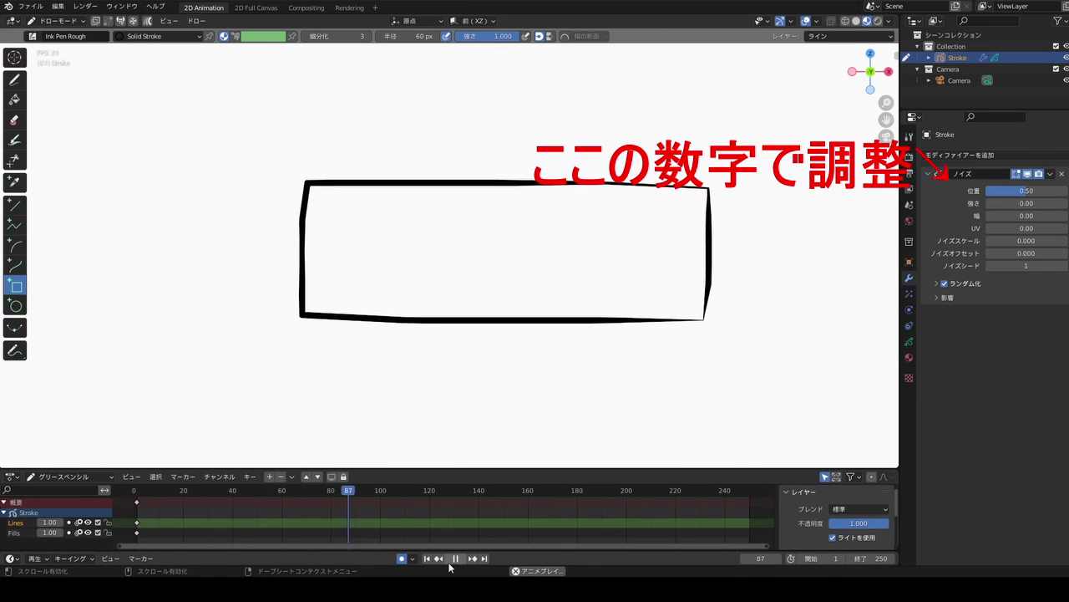
# Stop playback and tune the Noise modifier to strength 0.27, thickness 0.30, position 0.28.
pyautogui.click(455, 558)
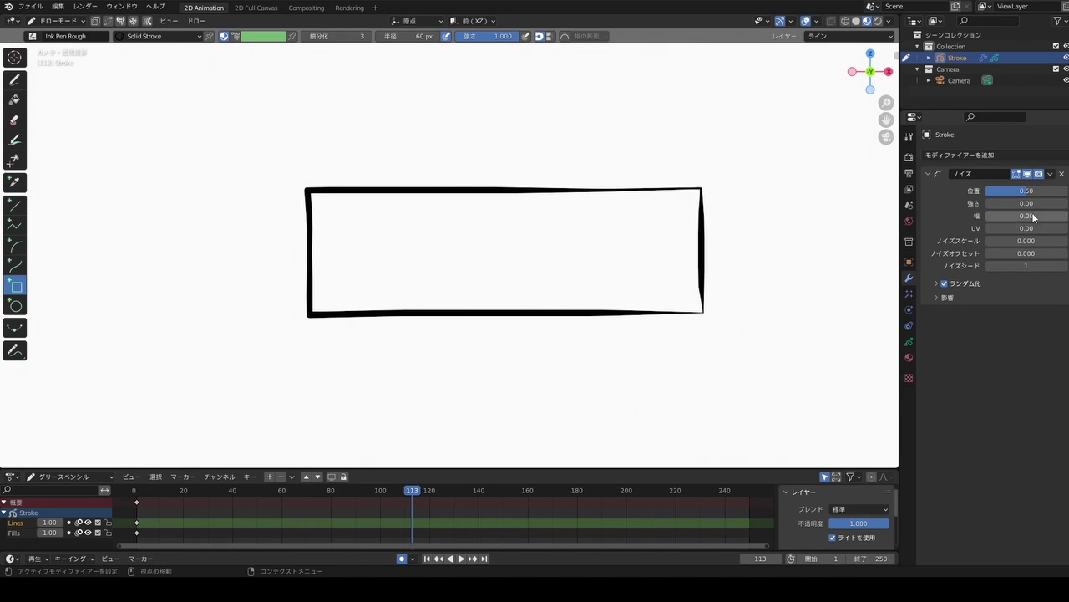
pyautogui.moveTo(1026, 203)
pyautogui.mouseDown()
pyautogui.moveTo(1048, 203)
pyautogui.moveTo(1017, 219)
pyautogui.mouseUp()
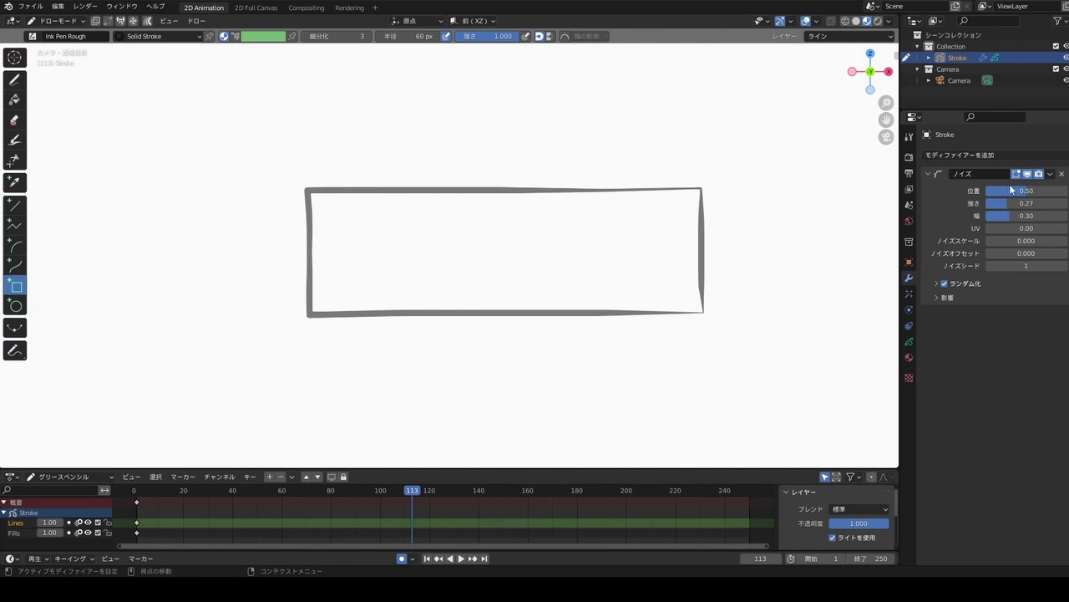
pyautogui.moveTo(1026, 191); pyautogui.dragTo(1014, 190)
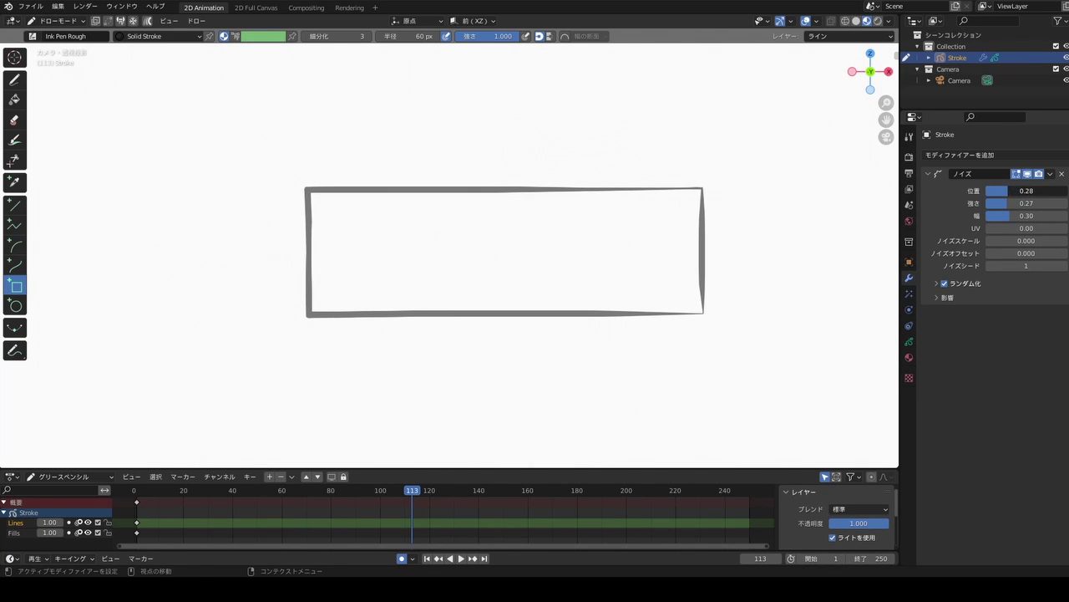